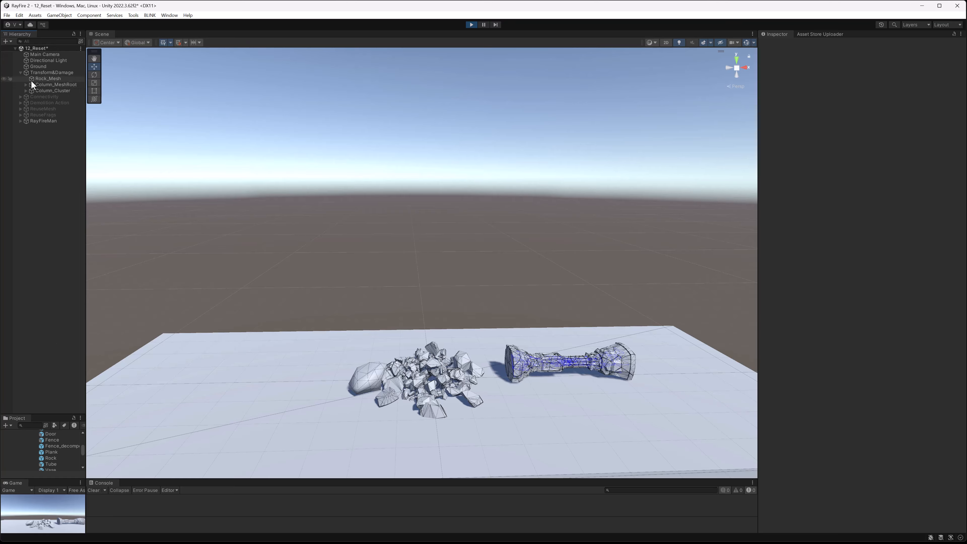
# - Show the ResetRigid method in RayfireRigid.cs and reset the rigid of Rock_Mesh
pyautogui.click(38, 78)
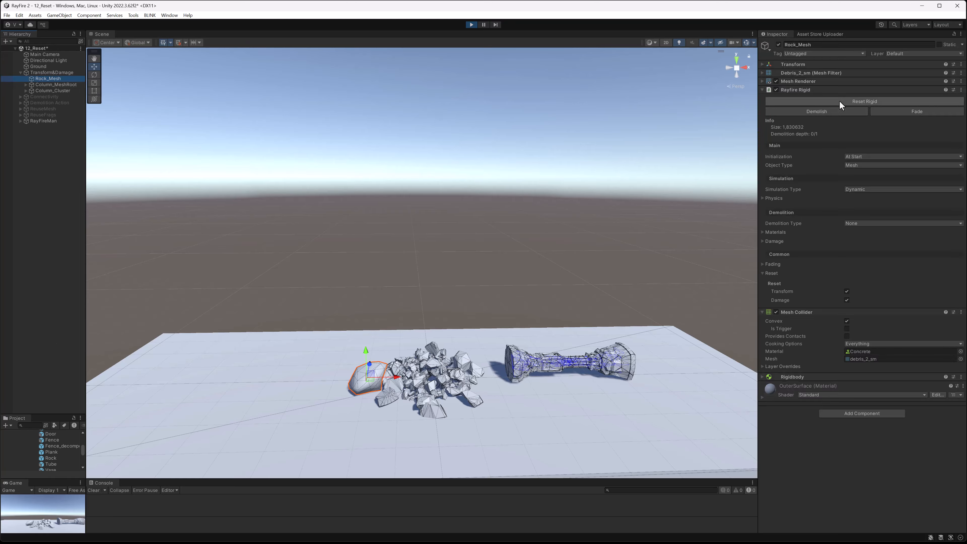
pyautogui.moveTo(663, 157); pyautogui.dragTo(374, 151)
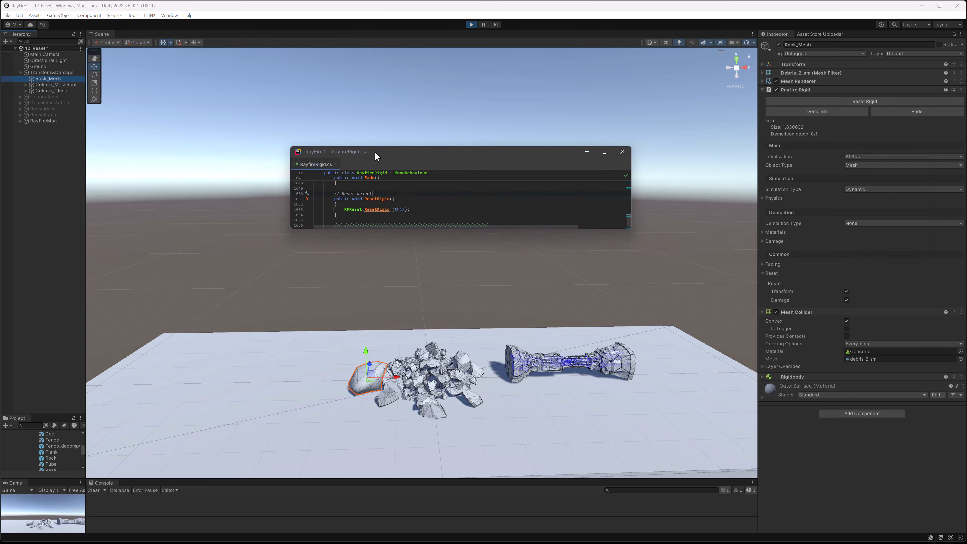
pyautogui.click(388, 199)
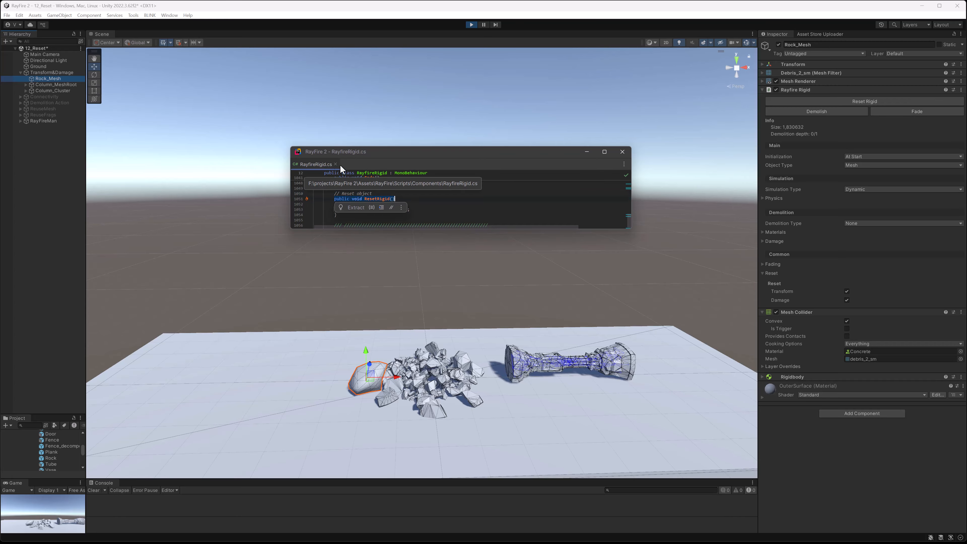
pyautogui.click(586, 151)
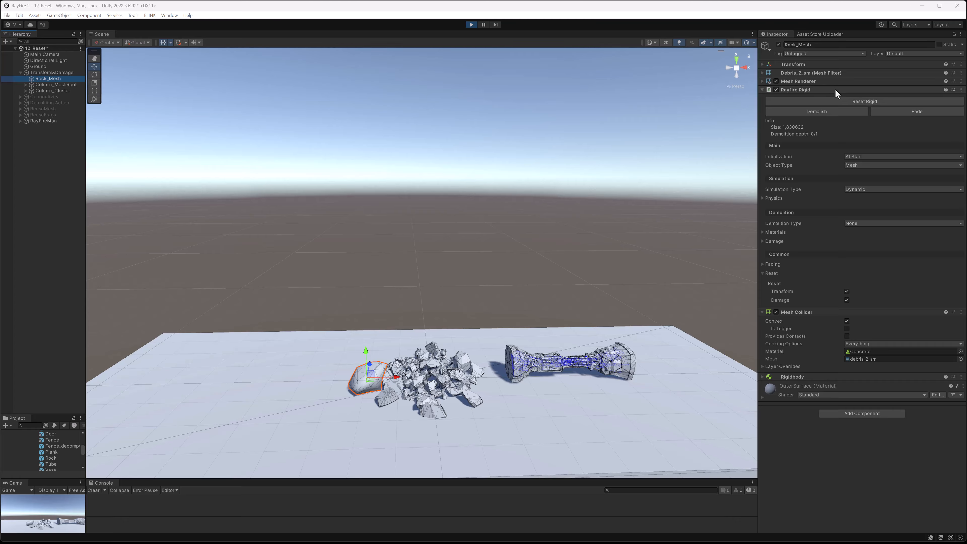
pyautogui.click(840, 100)
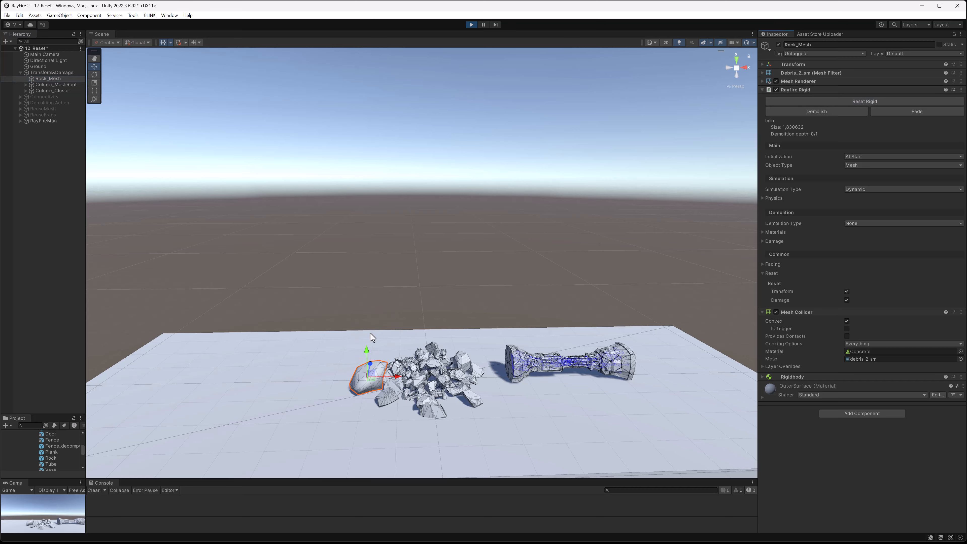
# - Reset the rigid component of Column_MeshRoot and of Column_Cluster
pyautogui.click(55, 84)
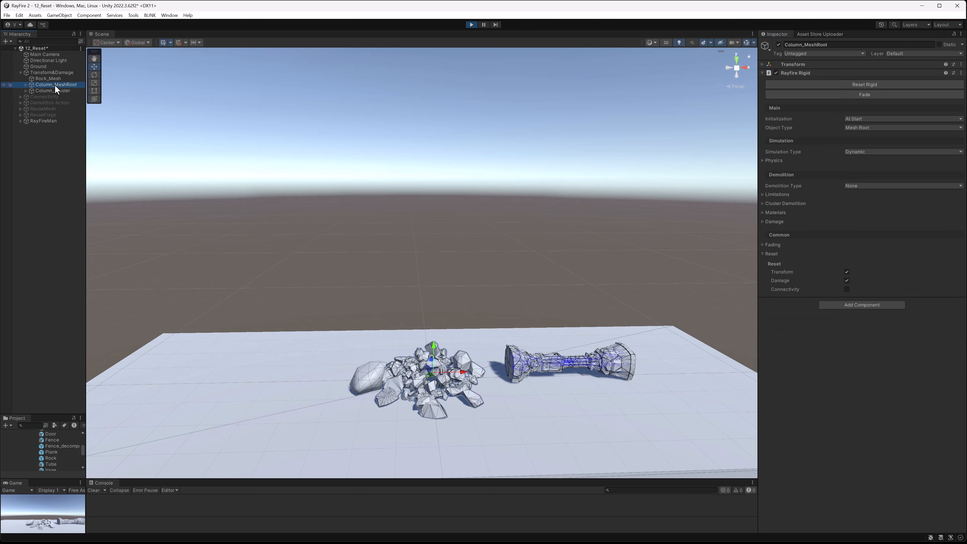
pyautogui.click(812, 82)
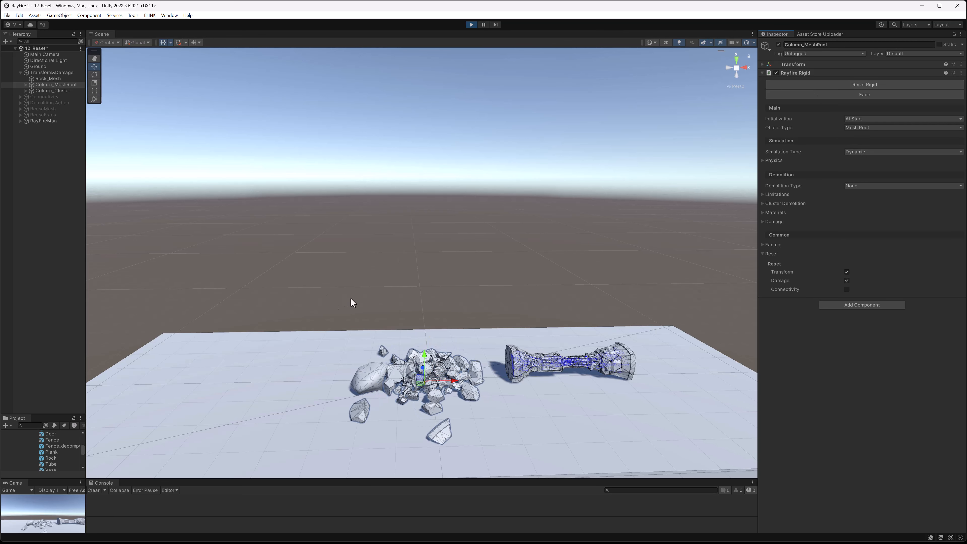
pyautogui.click(567, 375)
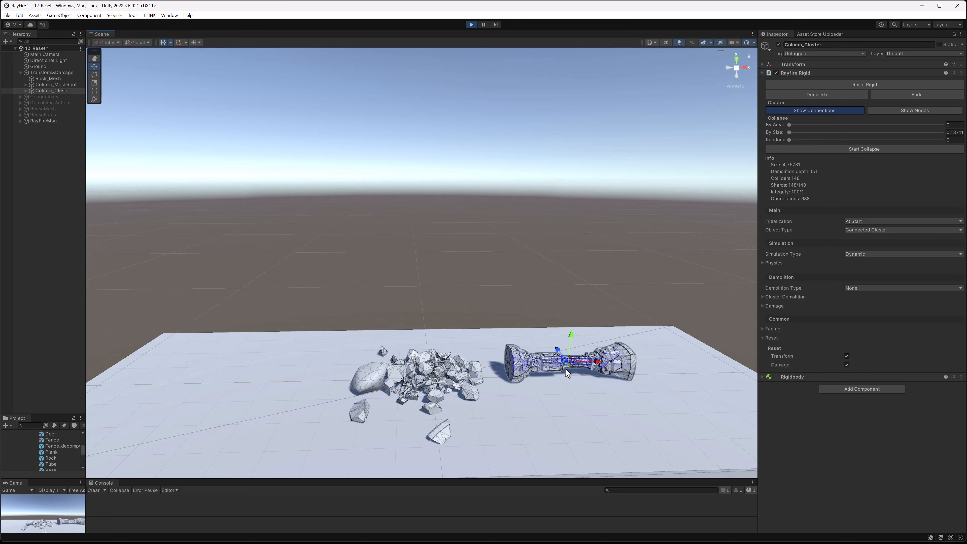
pyautogui.click(811, 84)
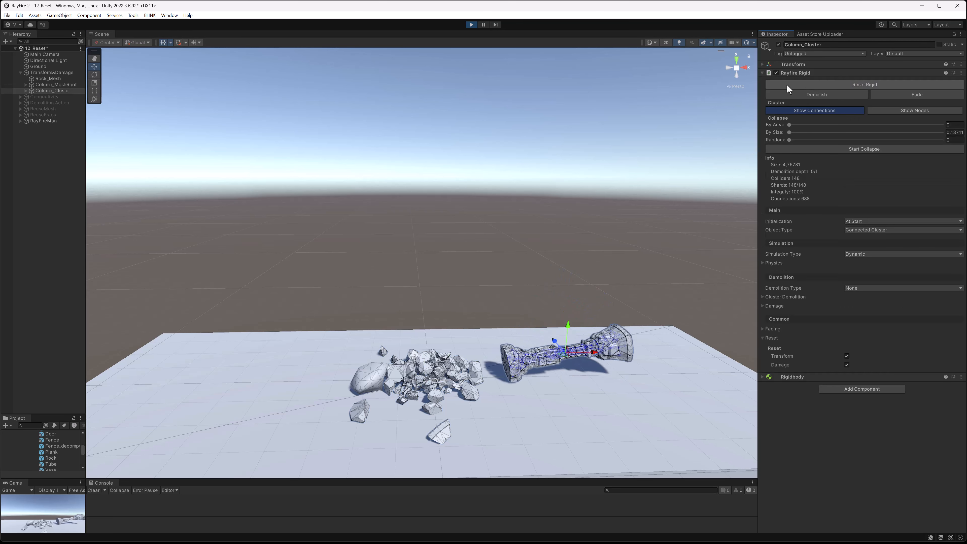
# - Set Column_Cluster's simulation type to Inactive and test it by activating and resetting the cluster
pyautogui.click(854, 254)
pyautogui.click(865, 281)
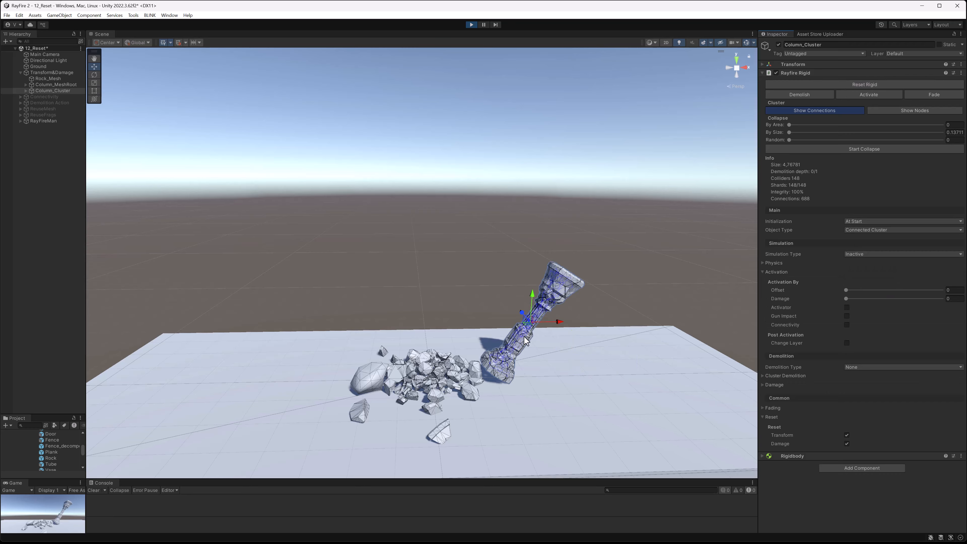
pyautogui.click(864, 94)
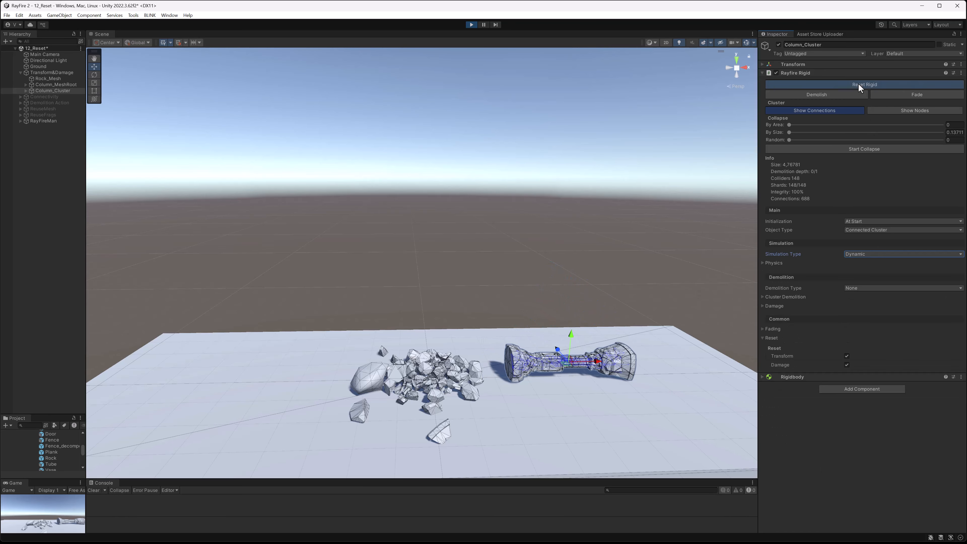
pyautogui.click(858, 83)
# - Set the simulation type of Column_MeshRoot to Inactive
pyautogui.click(41, 85)
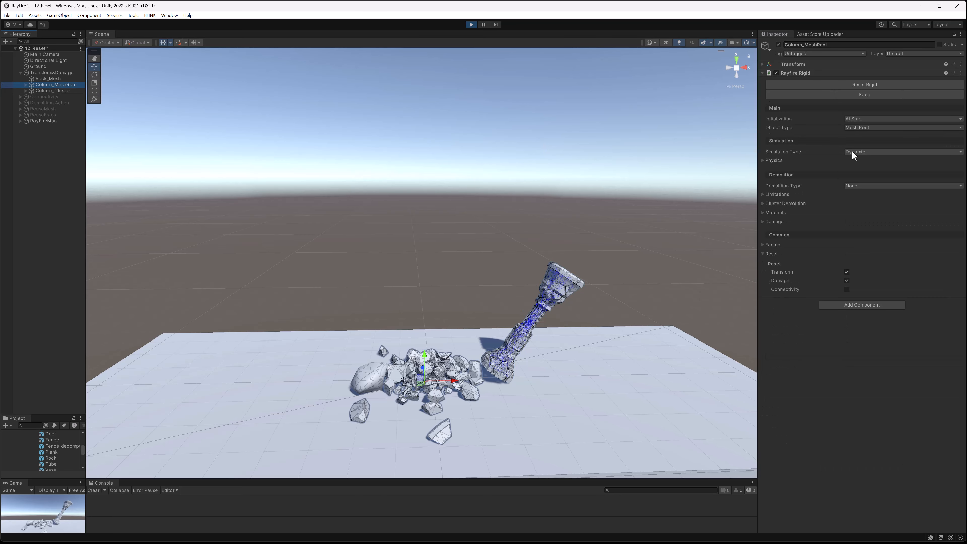
pyautogui.click(853, 152)
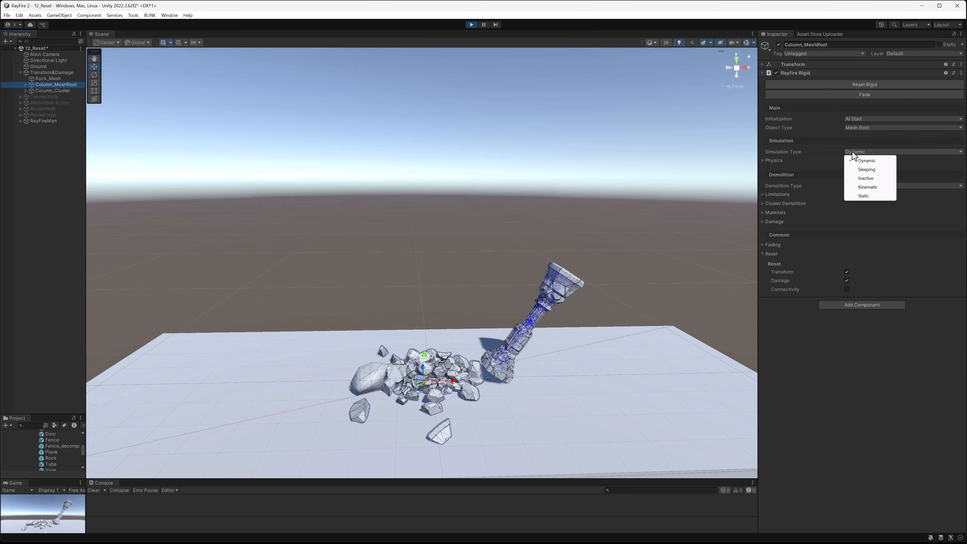
pyautogui.click(863, 178)
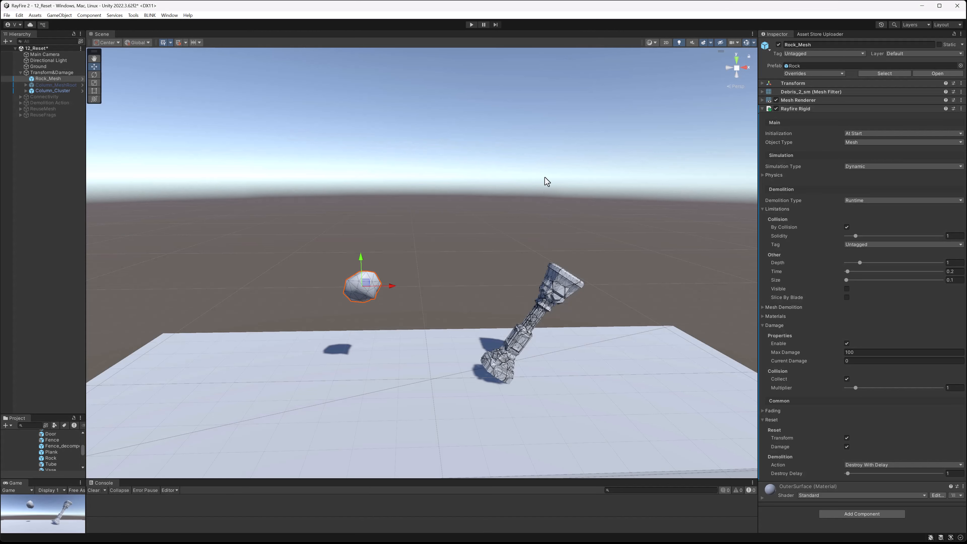
# - Review Rock_Mesh's Damage reset and Demolition Type options, and run the scene to check its current damage
pyautogui.click(847, 447)
pyautogui.click(845, 201)
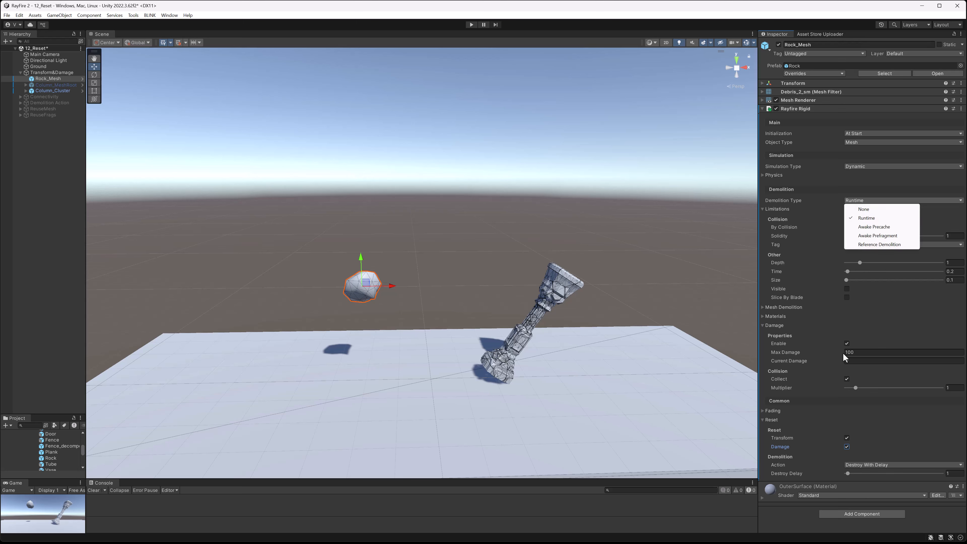
pyautogui.click(642, 14)
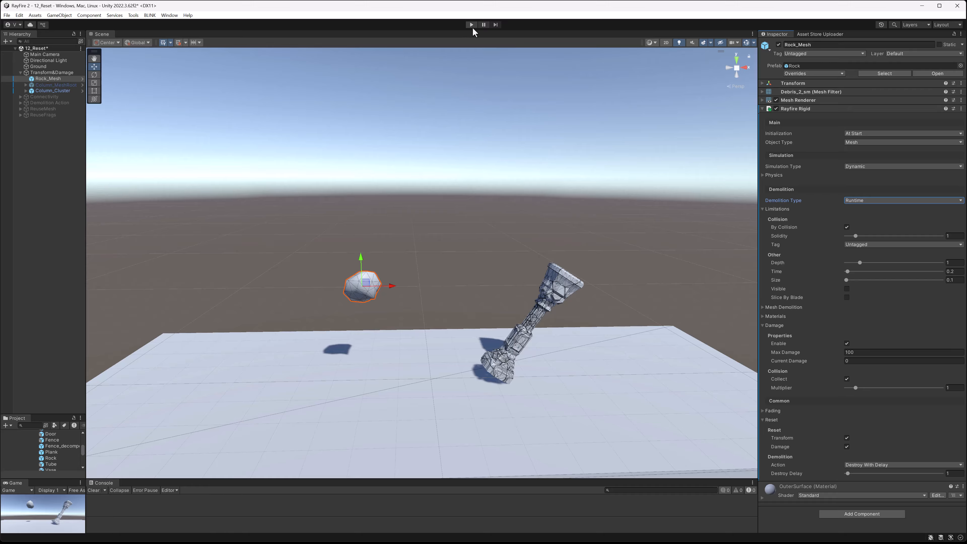
pyautogui.click(471, 24)
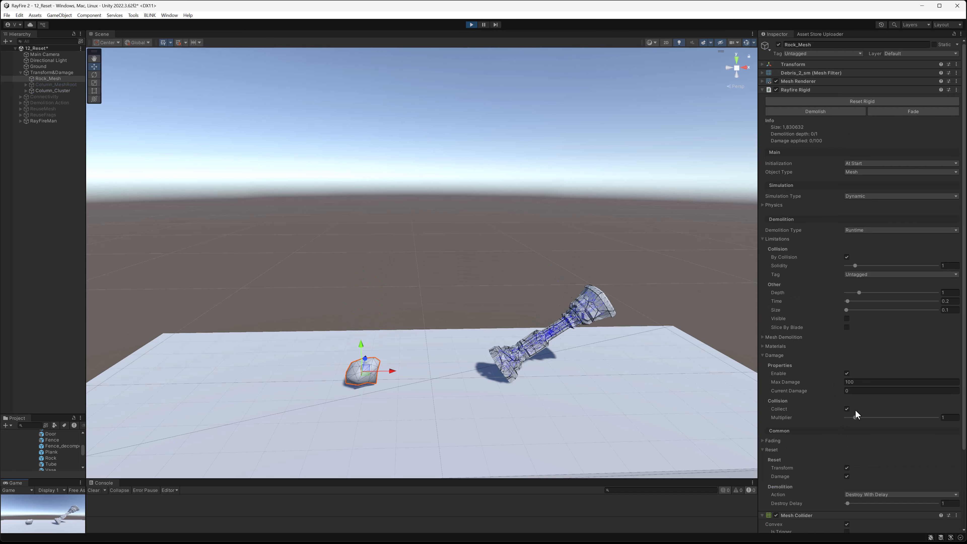
pyautogui.click(874, 390)
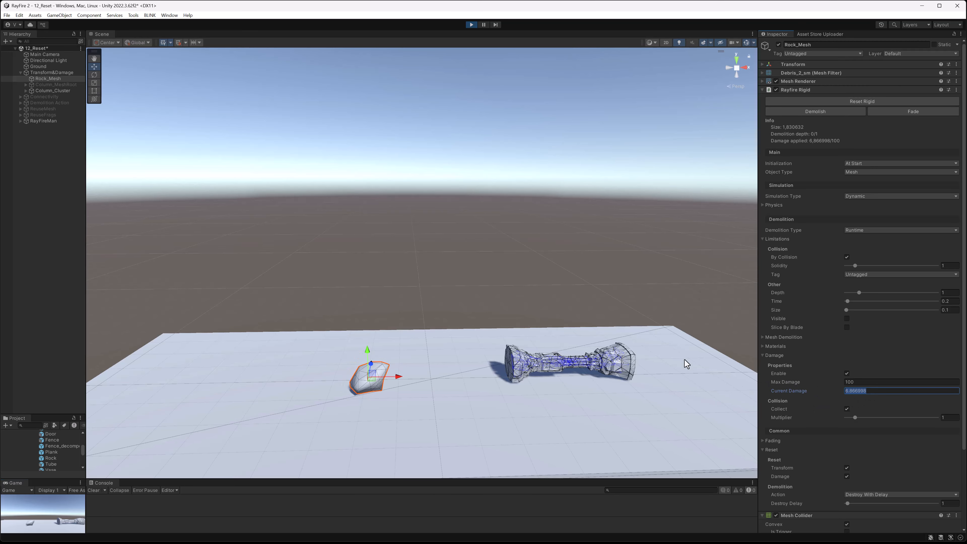
# - Reset the rigid of Column_Cluster, checking its current damage before and after
pyautogui.click(631, 362)
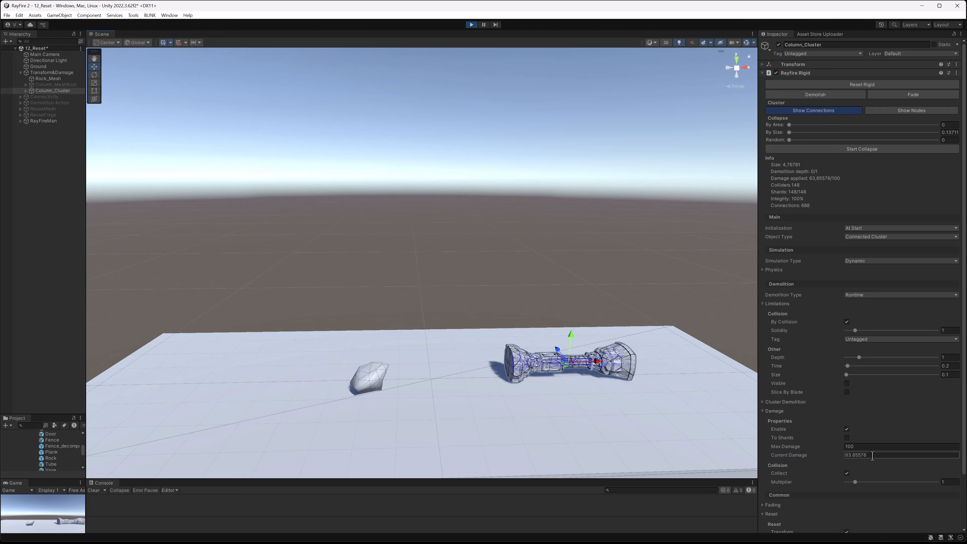
pyautogui.click(873, 456)
pyautogui.click(644, 278)
pyautogui.click(620, 366)
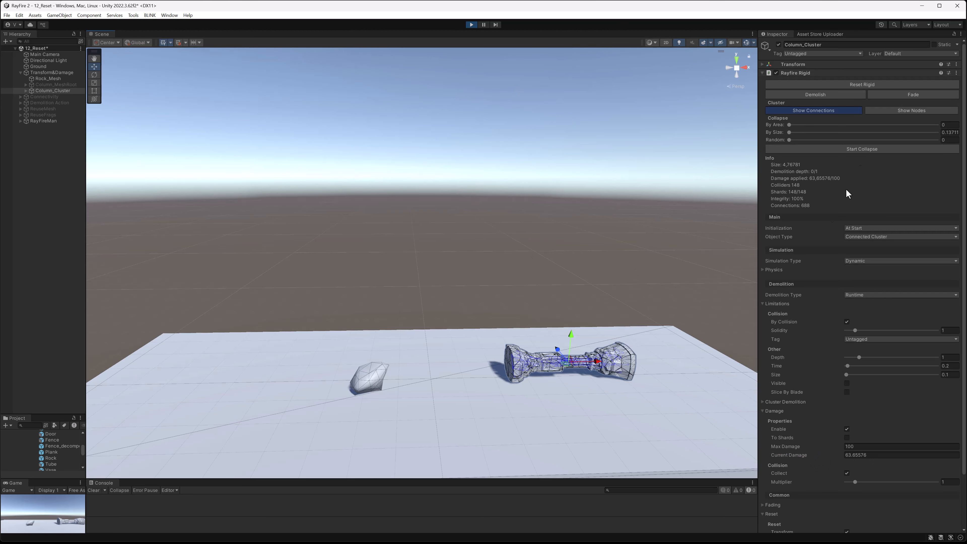
pyautogui.click(840, 86)
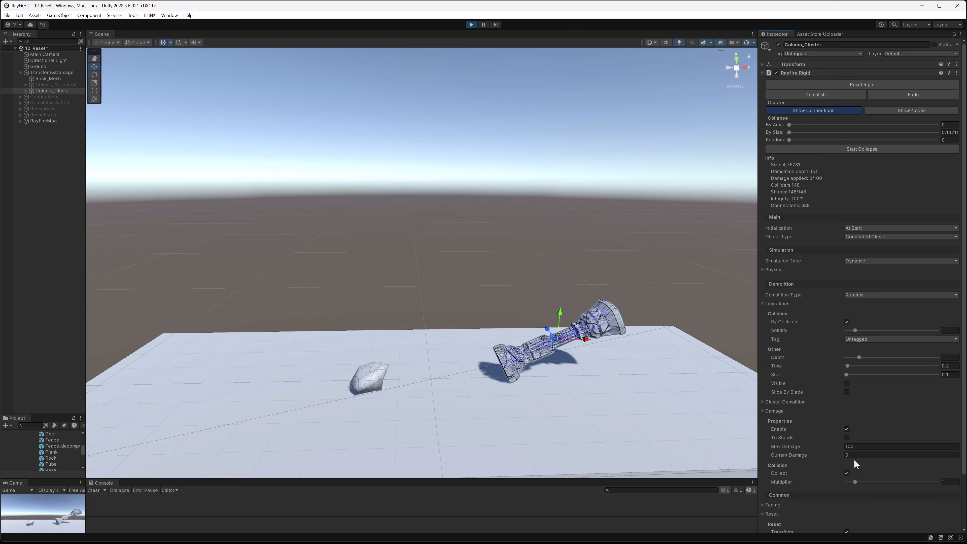
pyautogui.click(862, 455)
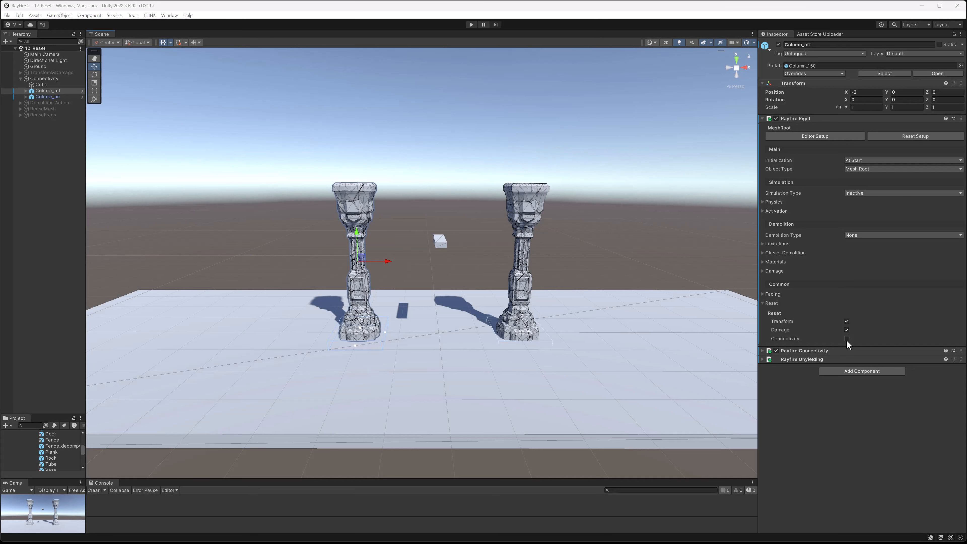
# - Compare the Connectivity reset option and Rayfire Connectivity component of Column_off and Column_on
pyautogui.click(827, 349)
pyautogui.click(827, 349)
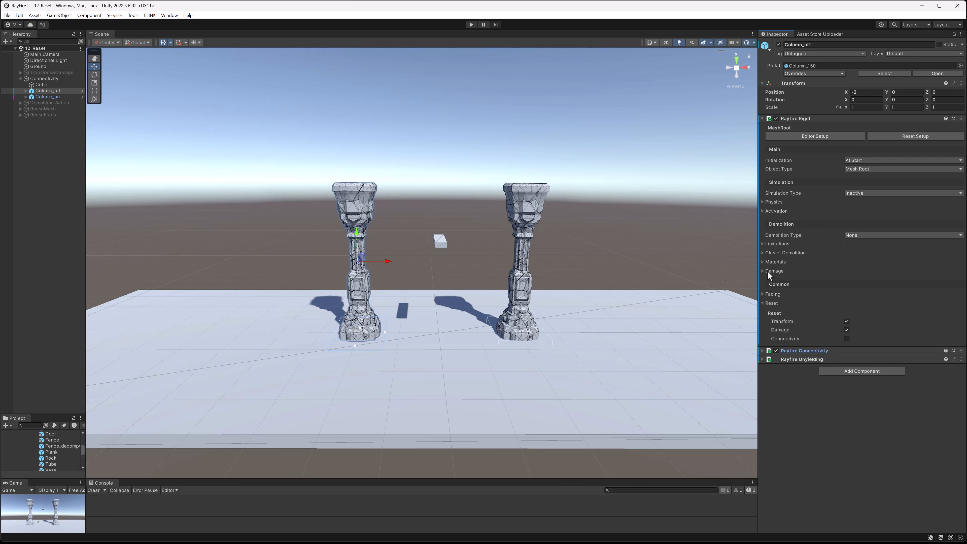
pyautogui.click(377, 213)
pyautogui.click(360, 188)
pyautogui.click(524, 194)
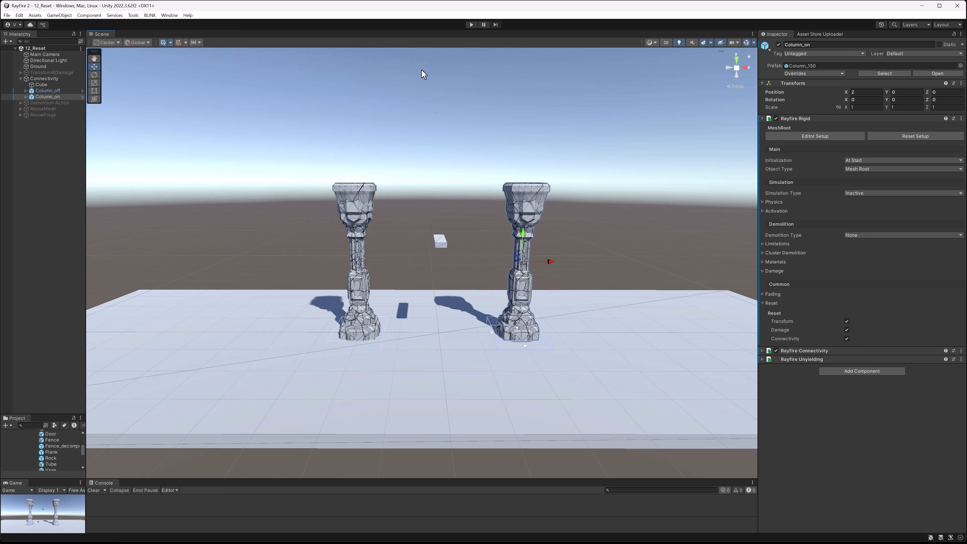
# - Run the scene and move the cube against Column_off's shaft, to about X -1.68, Y 1.97
pyautogui.click(471, 24)
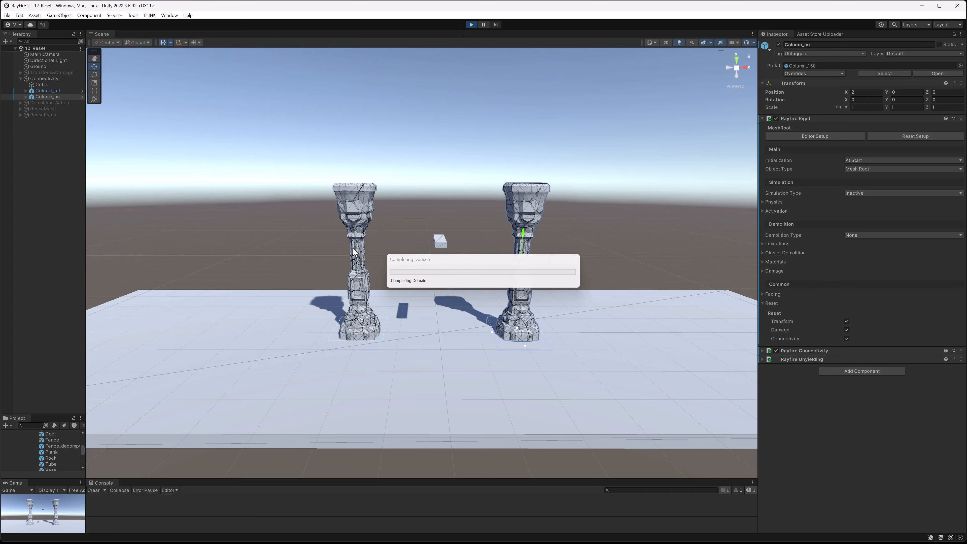
pyautogui.scroll(5, 364, 257)
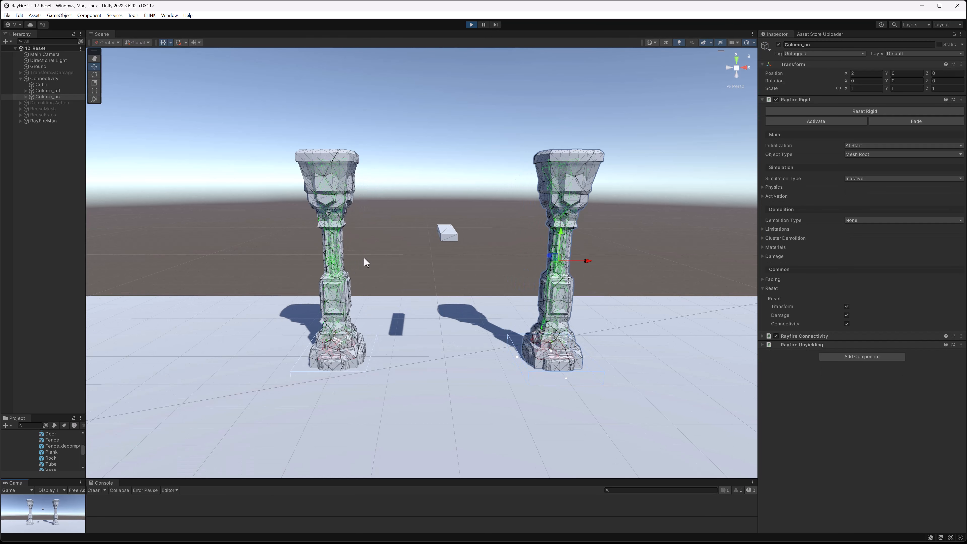
pyautogui.click(449, 226)
pyautogui.moveTo(447, 227); pyautogui.dragTo(330, 249)
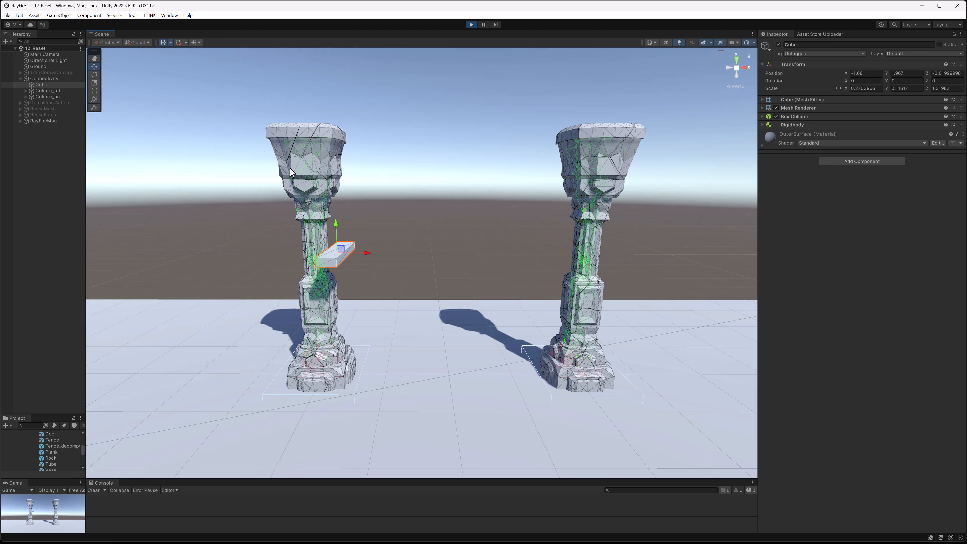
# - Examine the columns' connections and use the cube to break Column_off's shaft, leaving the cube at about X -1.01, Y 2.1
pyautogui.keyDown('alt'); pyautogui.moveTo(318, 366); pyautogui.dragTo(270, 380); pyautogui.keyUp('alt')
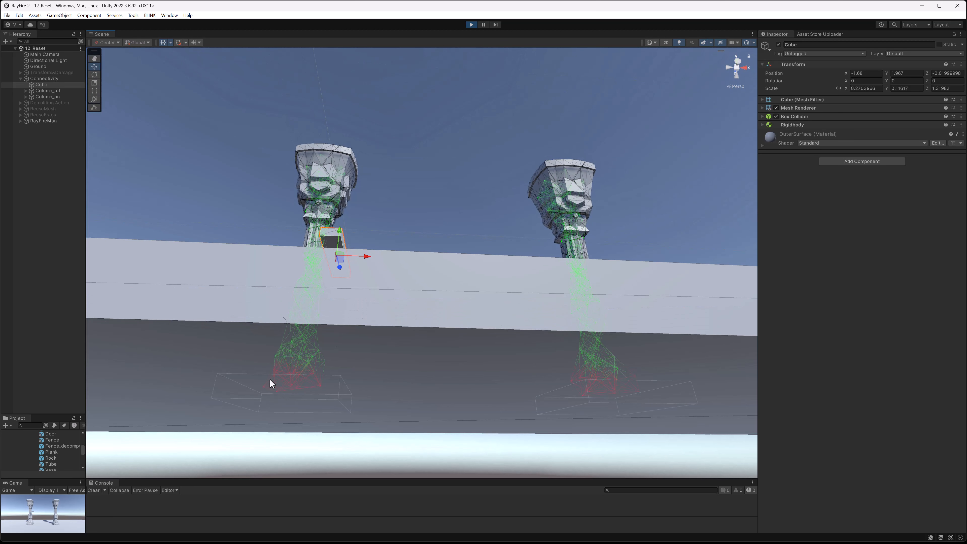
pyautogui.keyDown('alt'); pyautogui.moveTo(364, 358); pyautogui.dragTo(349, 399); pyautogui.keyUp('alt')
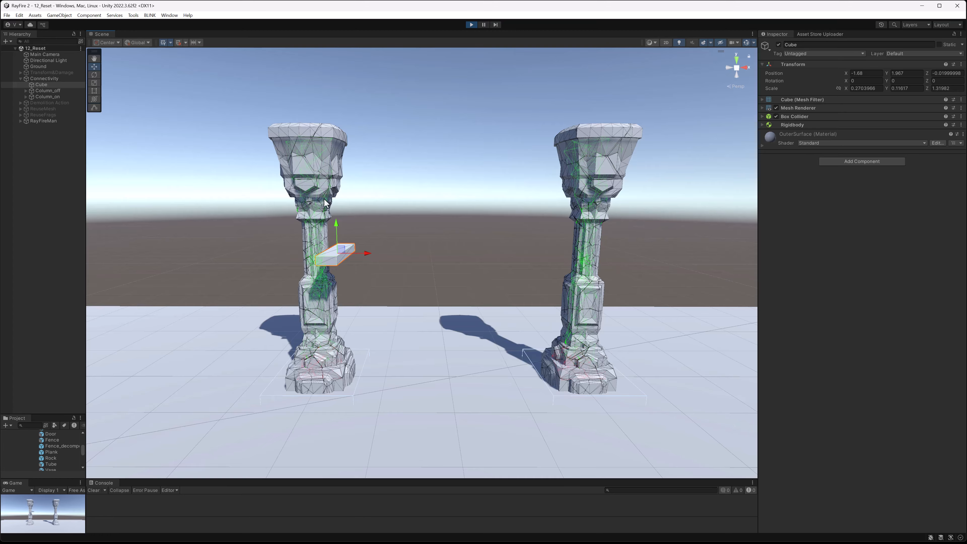
pyautogui.moveTo(350, 249); pyautogui.dragTo(442, 261, button='middle')
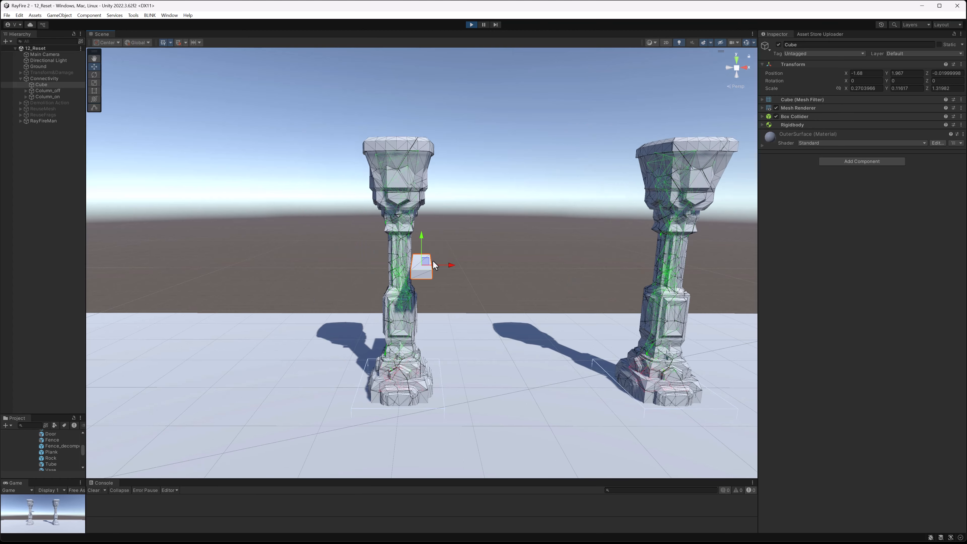
pyautogui.moveTo(425, 262); pyautogui.dragTo(476, 256)
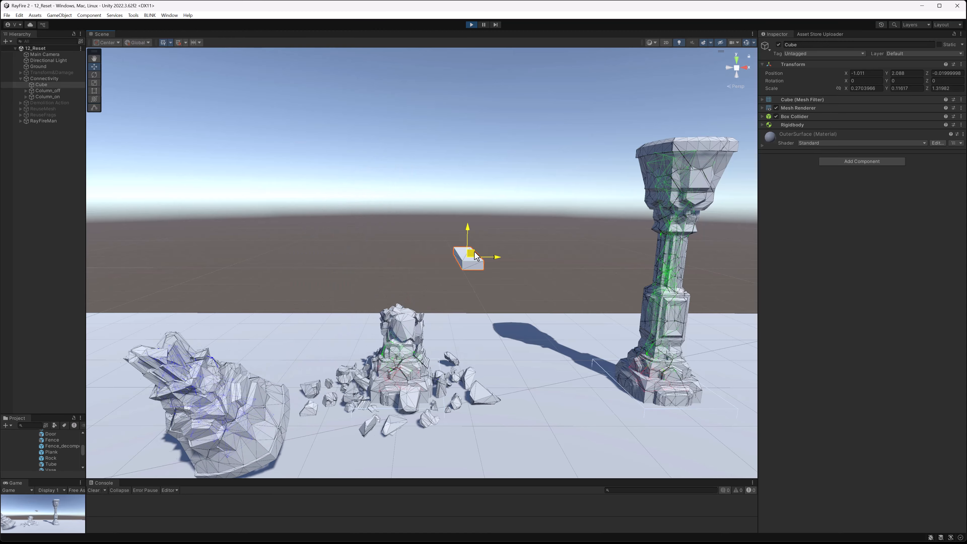
# - Reset the rigid of Column_off and examine the connections along its shaft and base
pyautogui.click(48, 91)
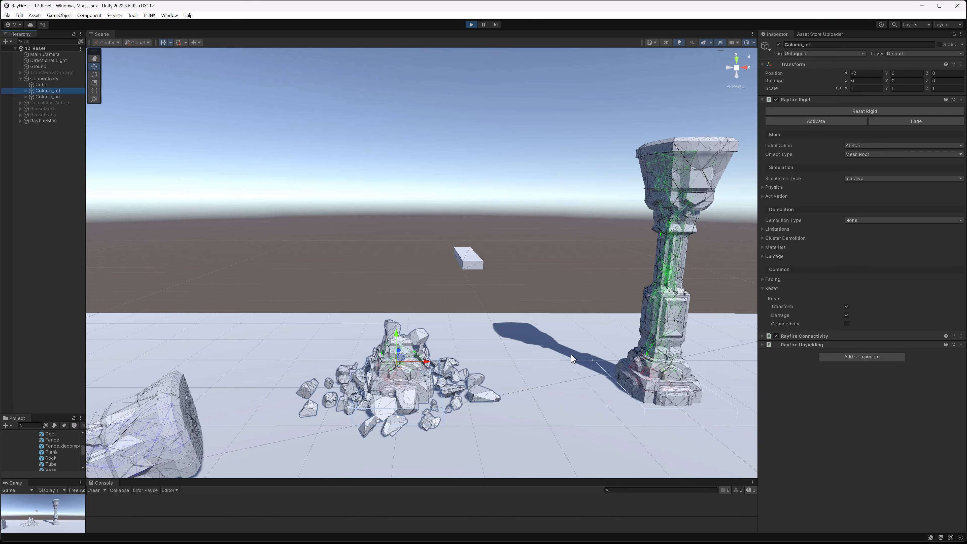
pyautogui.click(860, 110)
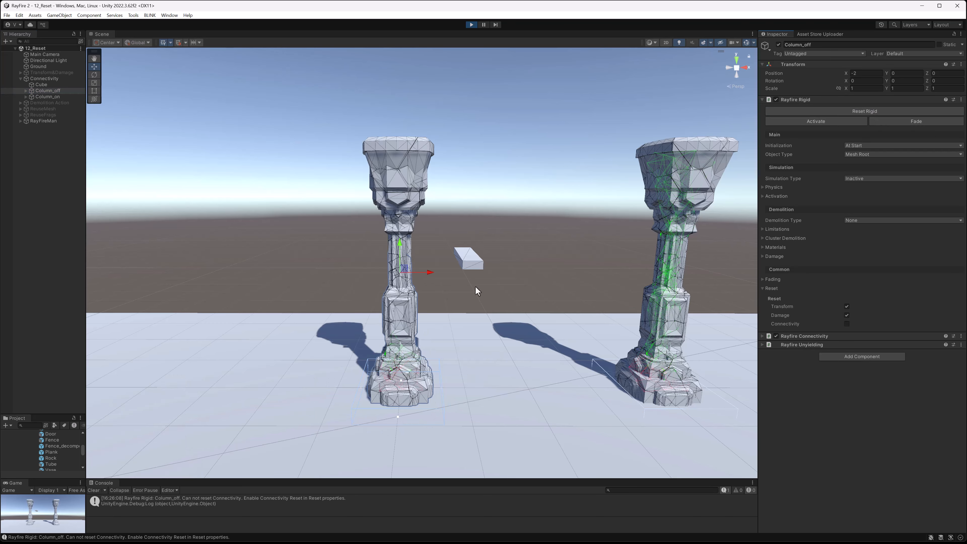
pyautogui.scroll(4, 422, 353)
pyautogui.keyDown('alt'); pyautogui.moveTo(422, 354); pyautogui.dragTo(376, 339); pyautogui.keyUp('alt')
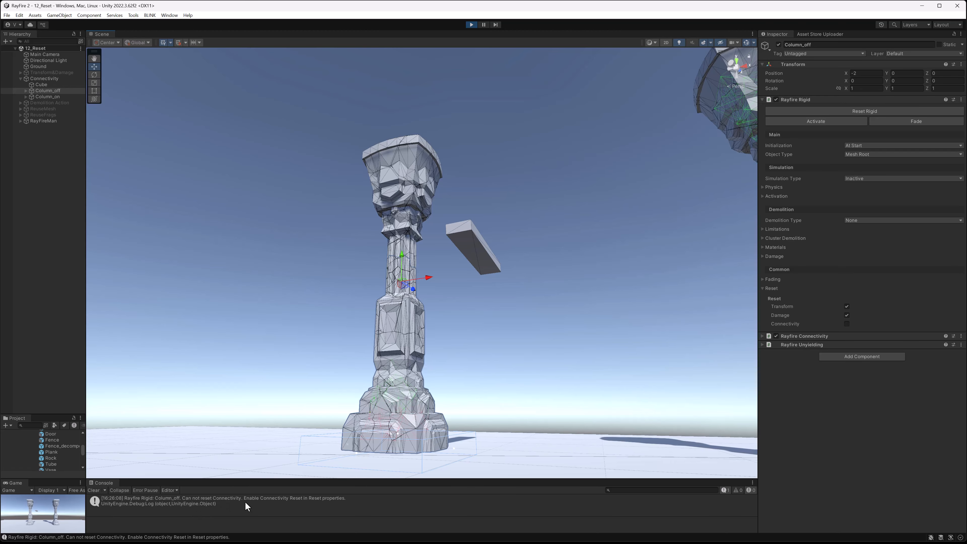
pyautogui.keyDown('alt'); pyautogui.moveTo(427, 324); pyautogui.dragTo(628, 341); pyautogui.keyUp('alt')
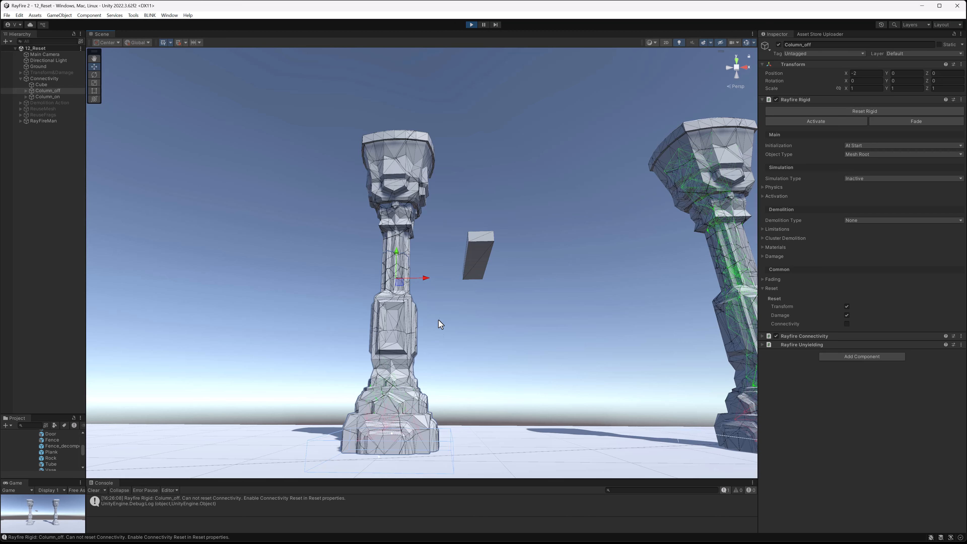
# - Display the scene as Wireframe and compare the connections of Column_off with those of Column_on
pyautogui.keyDown('alt'); pyautogui.moveTo(441, 324); pyautogui.dragTo(474, 322); pyautogui.keyUp('alt')
pyautogui.click(652, 42)
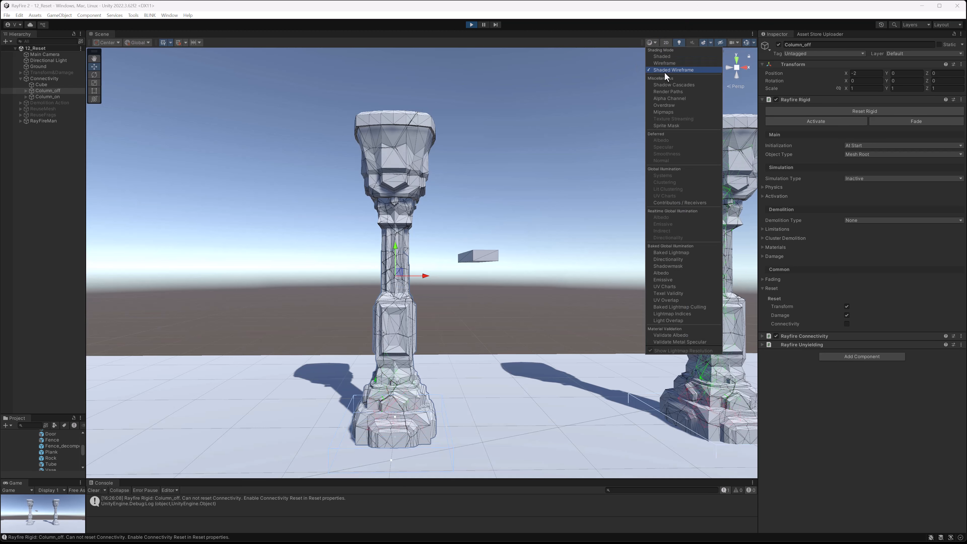
pyautogui.click(663, 63)
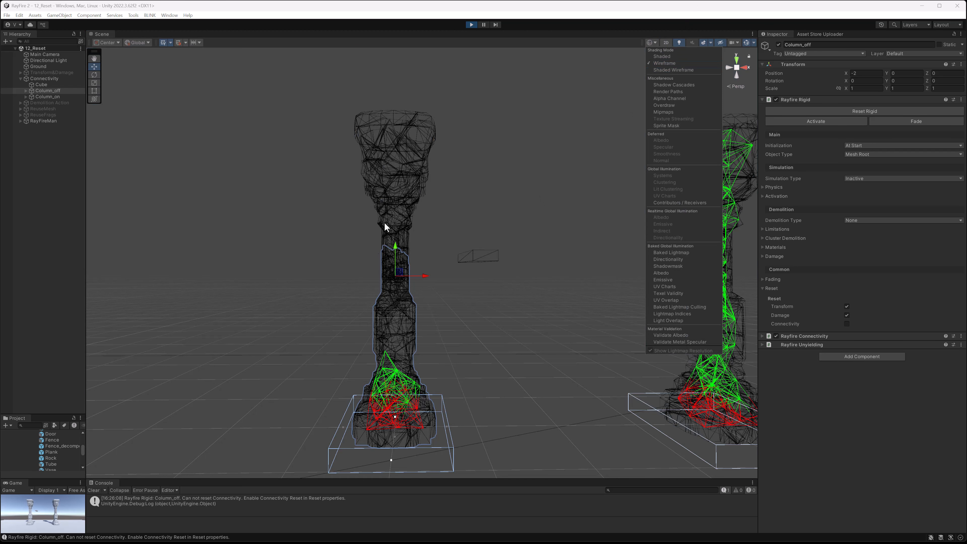
pyautogui.moveTo(436, 337)
pyautogui.keyDown('alt'); pyautogui.mouseDown()
pyautogui.moveTo(366, 334)
pyautogui.moveTo(335, 351)
pyautogui.mouseUp(); pyautogui.keyUp('alt')
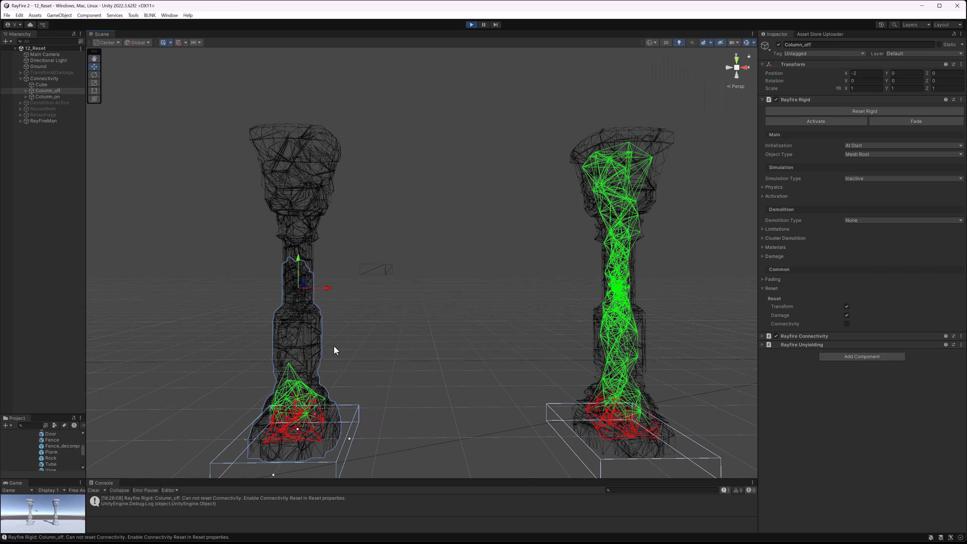
pyautogui.keyDown('alt'); pyautogui.moveTo(541, 331); pyautogui.dragTo(469, 297); pyautogui.keyUp('alt')
# - Return the scene view to Shaded and move the cube through Column_off's shaft, to about X -2.06, Y 1.62
pyautogui.click(294, 263)
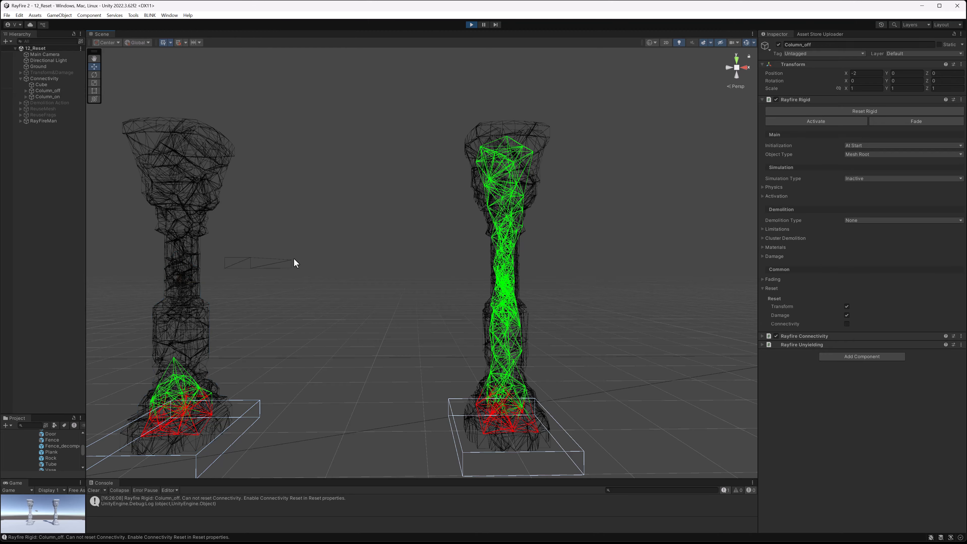
pyautogui.click(651, 43)
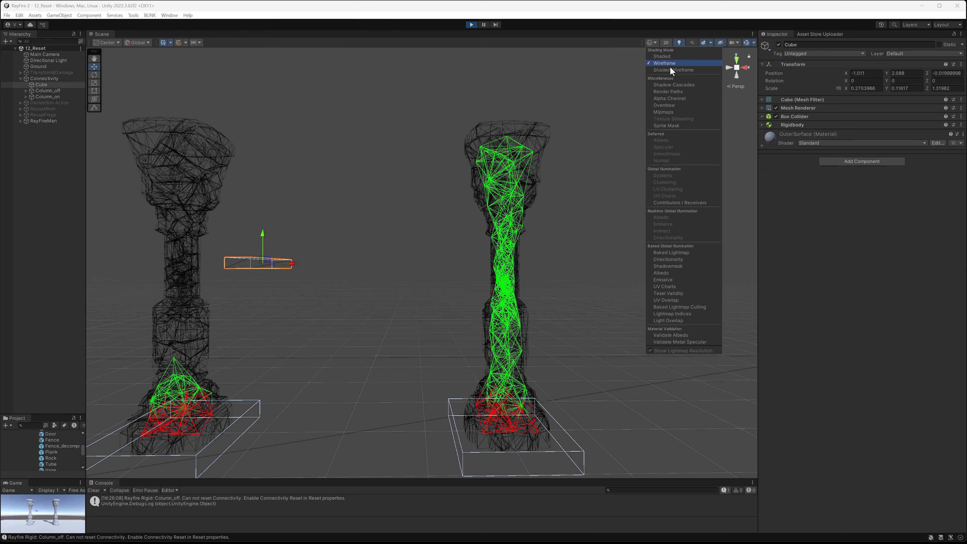
pyautogui.click(414, 145)
pyautogui.click(250, 265)
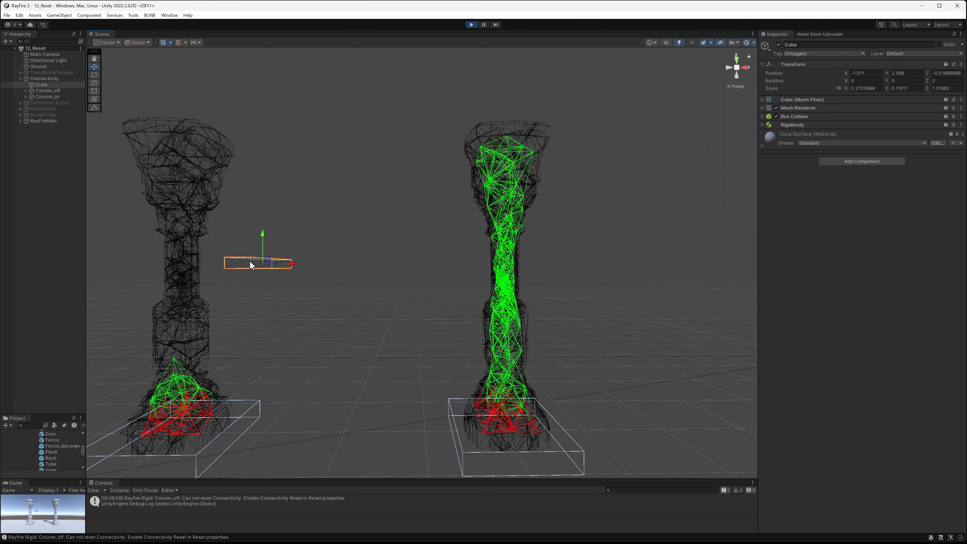
pyautogui.click(652, 43)
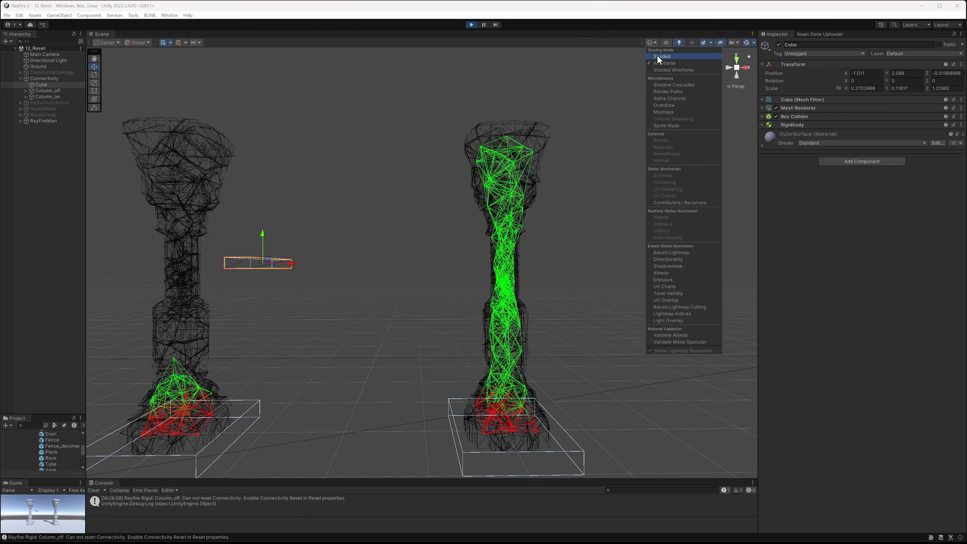
pyautogui.click(658, 55)
pyautogui.moveTo(371, 204)
pyautogui.mouseDown(button='middle')
pyautogui.moveTo(412, 196)
pyautogui.moveTo(502, 205)
pyautogui.mouseUp(button='middle')
pyautogui.moveTo(394, 267); pyautogui.dragTo(316, 303)
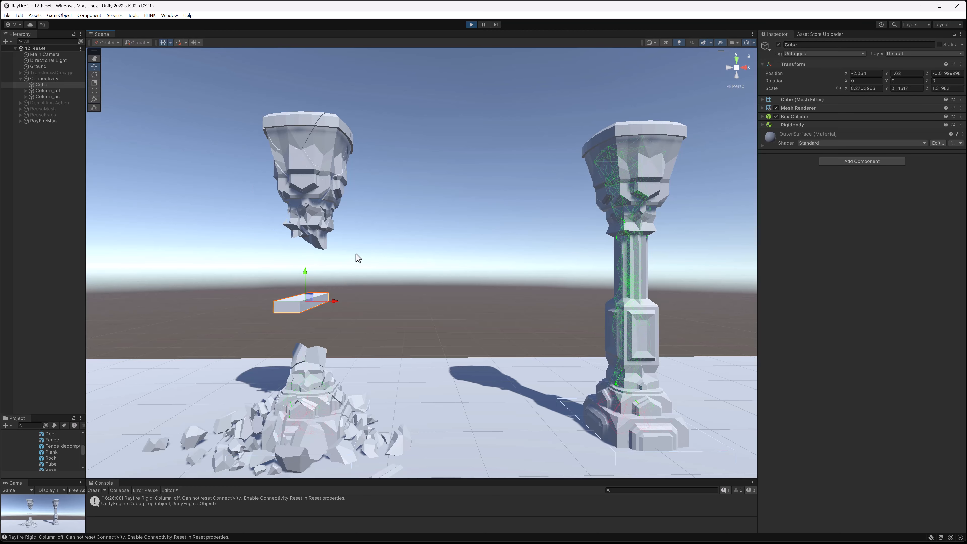
# - Break Column_on with the cube, leaving the cube at about X 1.53, Y 1.95, and reset Column_on's rigid
pyautogui.moveTo(327, 305); pyautogui.dragTo(491, 292)
pyautogui.moveTo(491, 291); pyautogui.dragTo(341, 282, button='middle')
pyautogui.moveTo(342, 283); pyautogui.dragTo(406, 266)
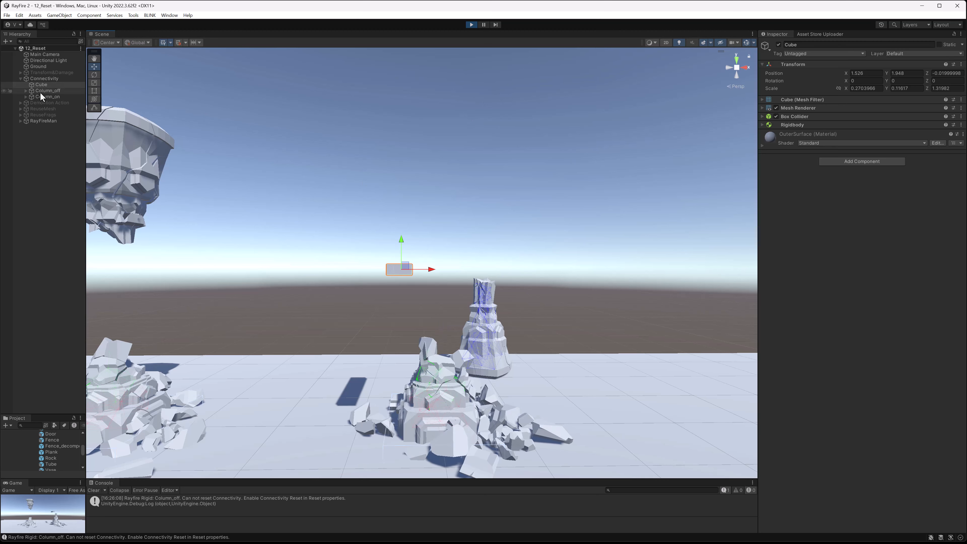
pyautogui.click(44, 98)
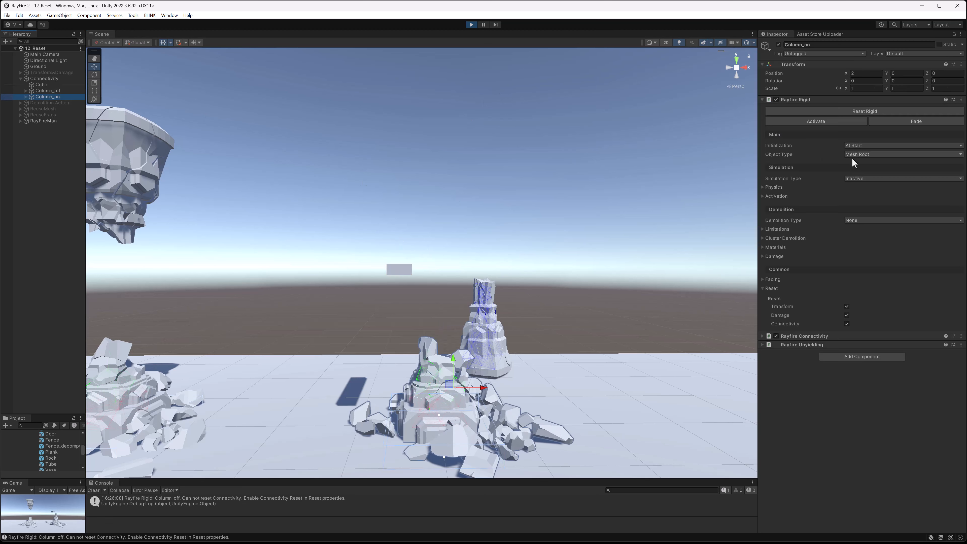
pyautogui.click(842, 112)
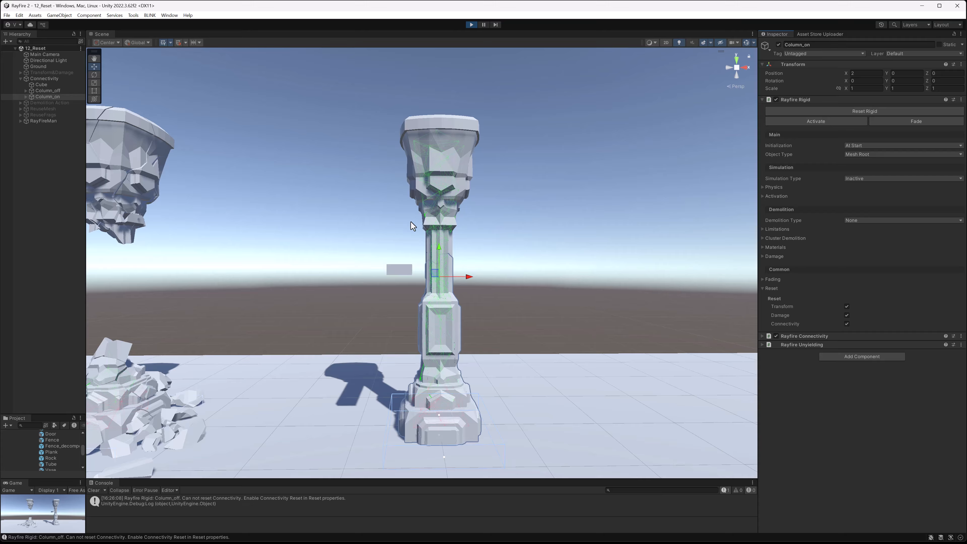
# - Move the cube into Column_on's shaft again and stop the running scene
pyautogui.click(402, 270)
pyautogui.moveTo(404, 268); pyautogui.dragTo(442, 318)
pyautogui.click(471, 25)
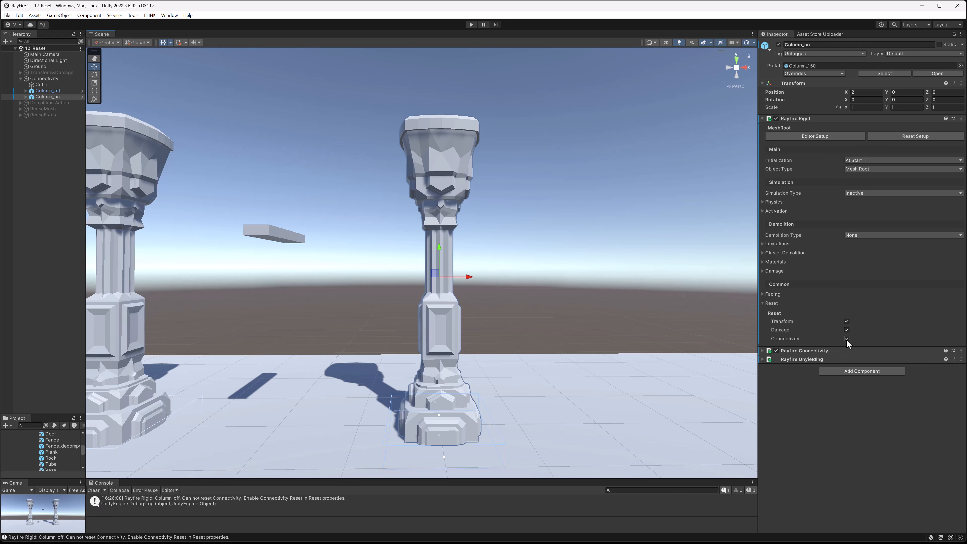
pyautogui.scroll(-2, 424, 274)
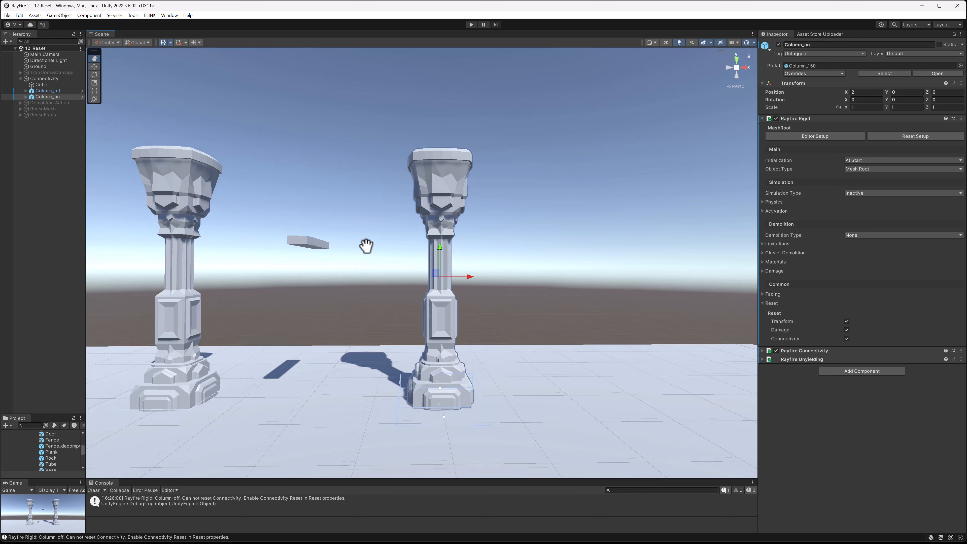
pyautogui.moveTo(367, 245); pyautogui.dragTo(481, 274, button='right')
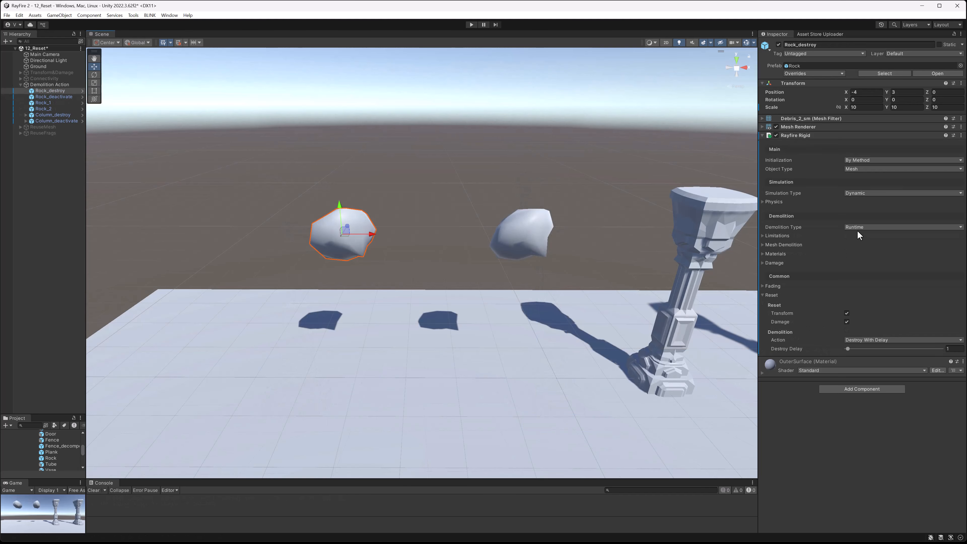
# - Switch Rock_destroy's Demolition Type to None and back to Runtime to compare its Reset properties
pyautogui.click(857, 227)
pyautogui.click(856, 236)
pyautogui.click(856, 228)
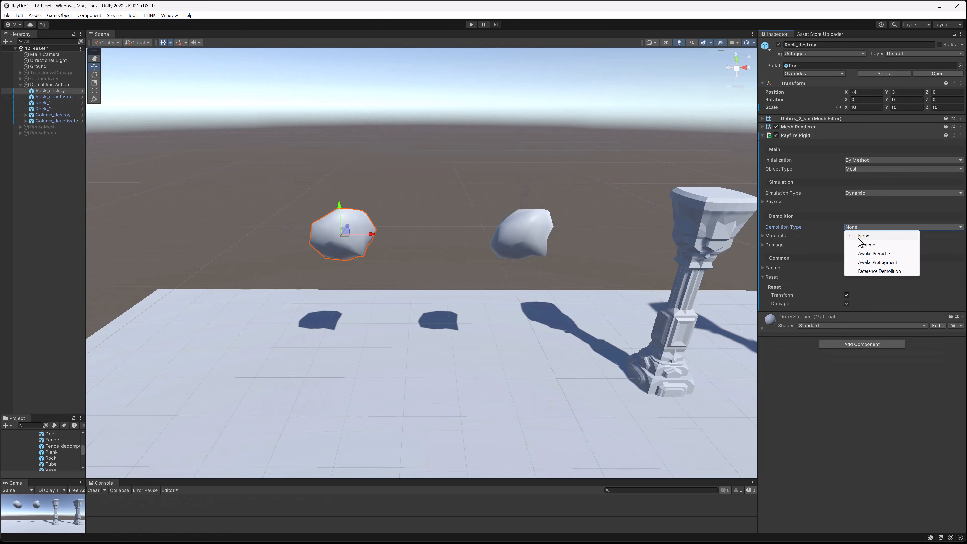
pyautogui.click(861, 244)
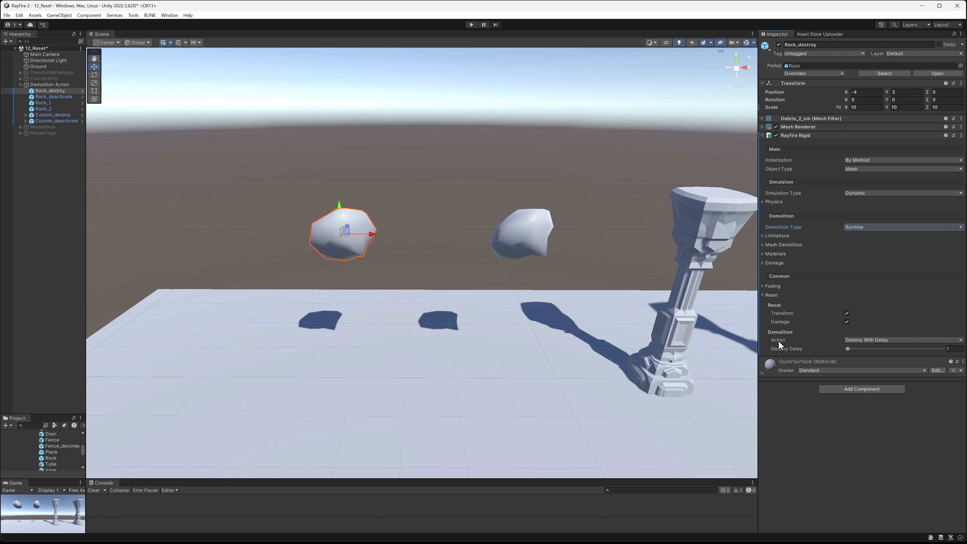
# - Compare the demolition Action options in the Reset properties of Rock_destroy and Rock_deactivate
pyautogui.click(856, 340)
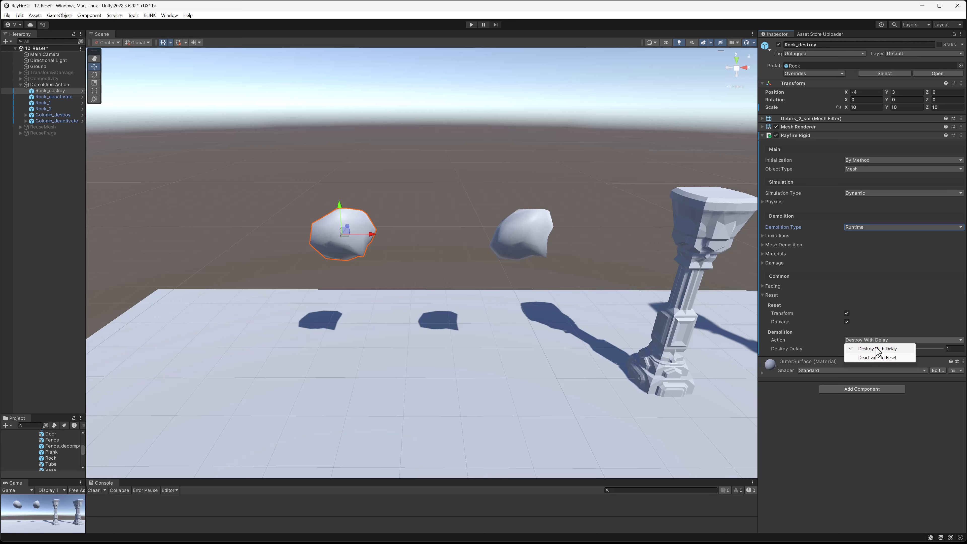
pyautogui.click(955, 349)
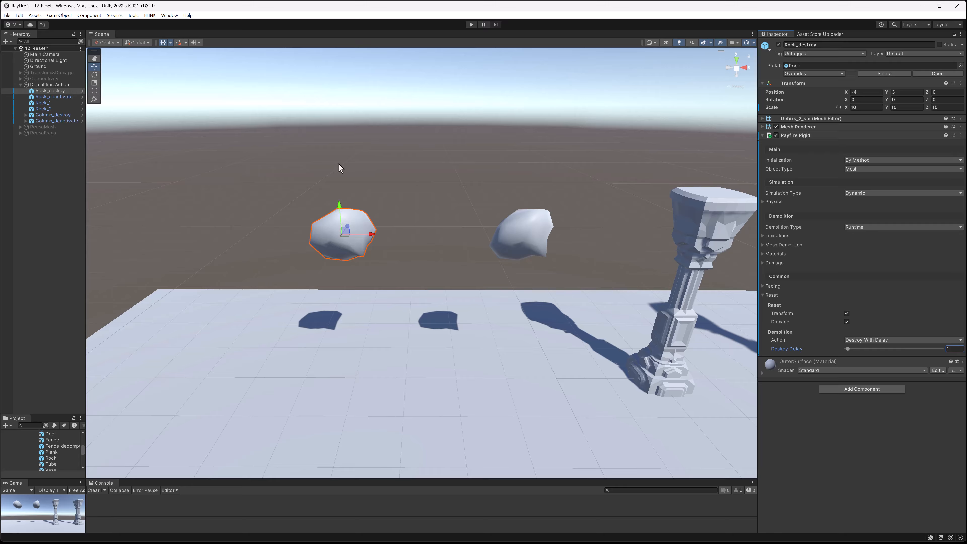
pyautogui.click(522, 230)
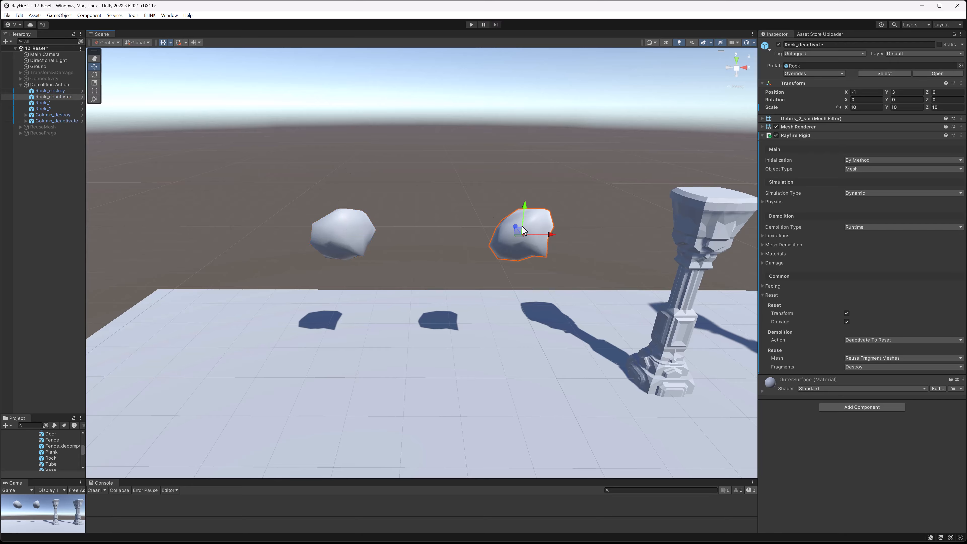
pyautogui.click(896, 339)
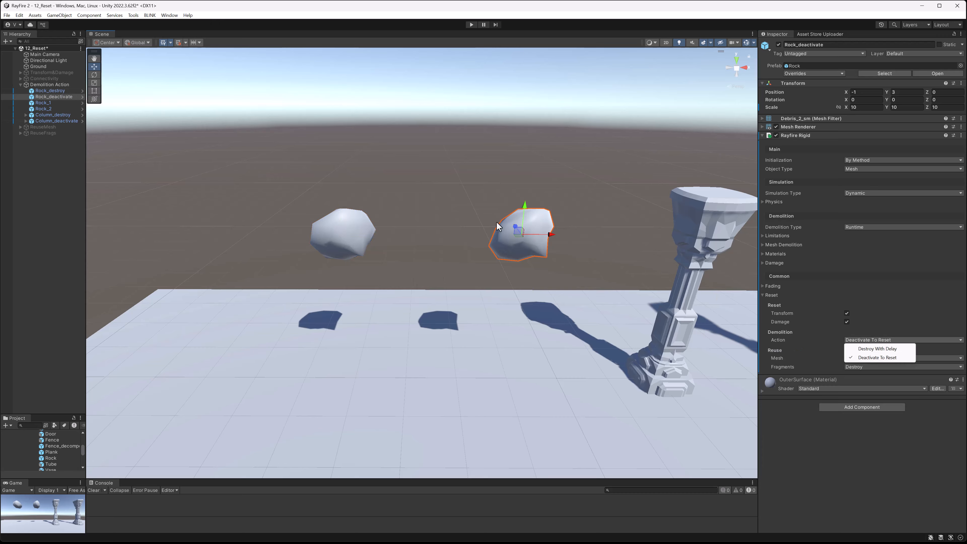
# - Run the scene and initialize Rock_destroy so it falls and breaks on the ground
pyautogui.click(471, 25)
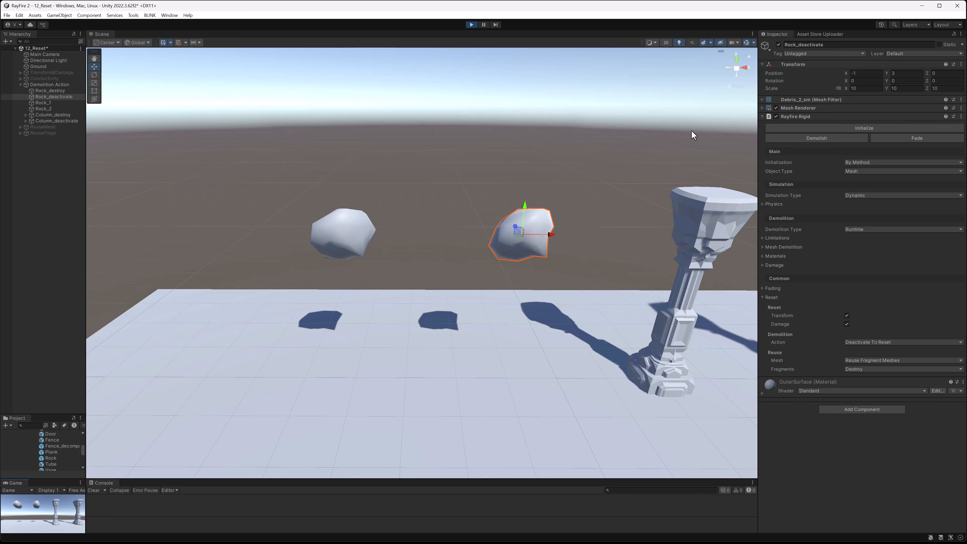
pyautogui.click(328, 226)
pyautogui.click(854, 129)
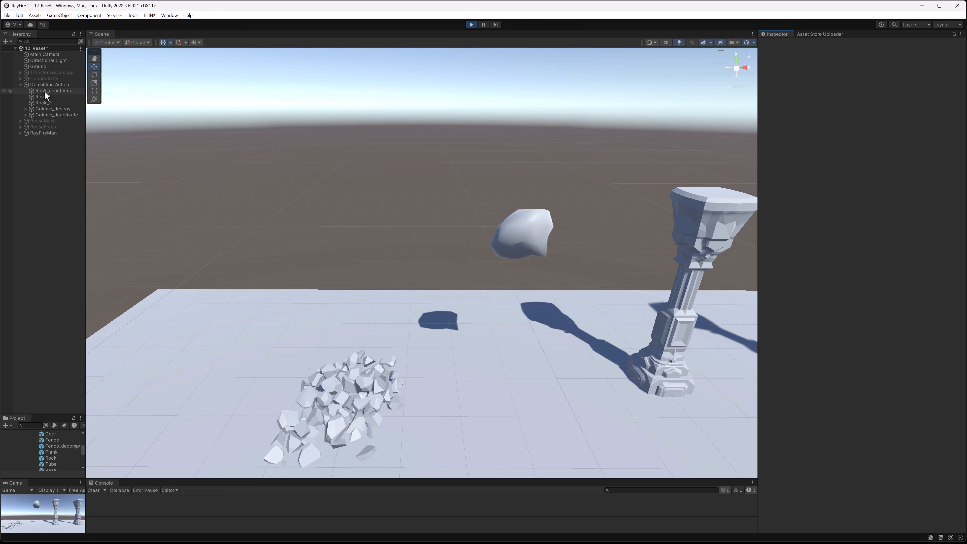
# - Initialize Rock_deactivate and reset its rigid repeatedly, letting it fall and break each time
pyautogui.moveTo(392, 316); pyautogui.dragTo(339, 211, button='middle')
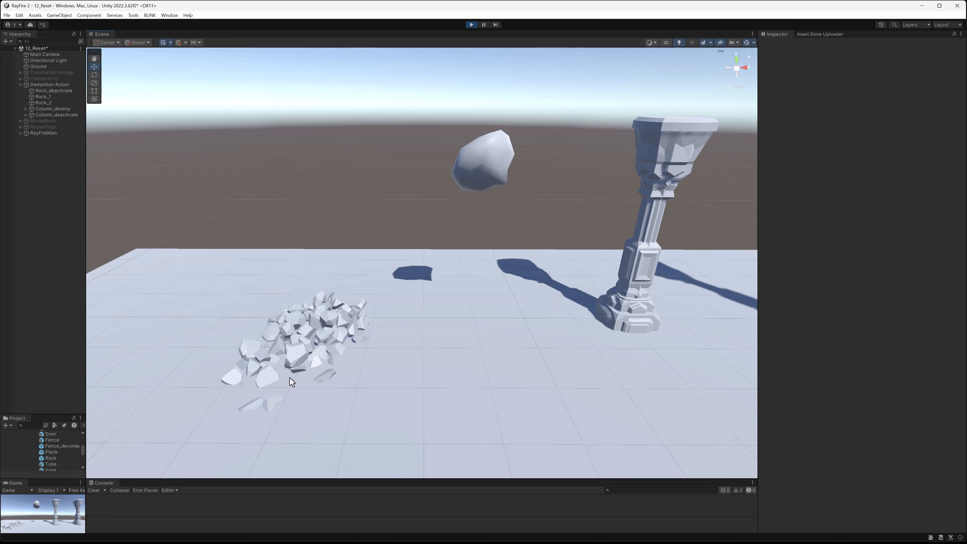
pyautogui.click(475, 167)
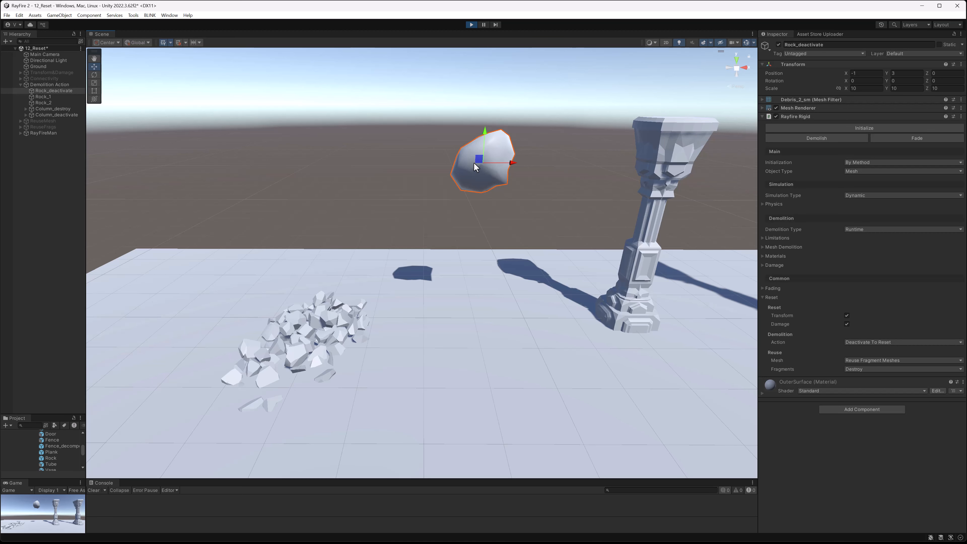
pyautogui.click(842, 128)
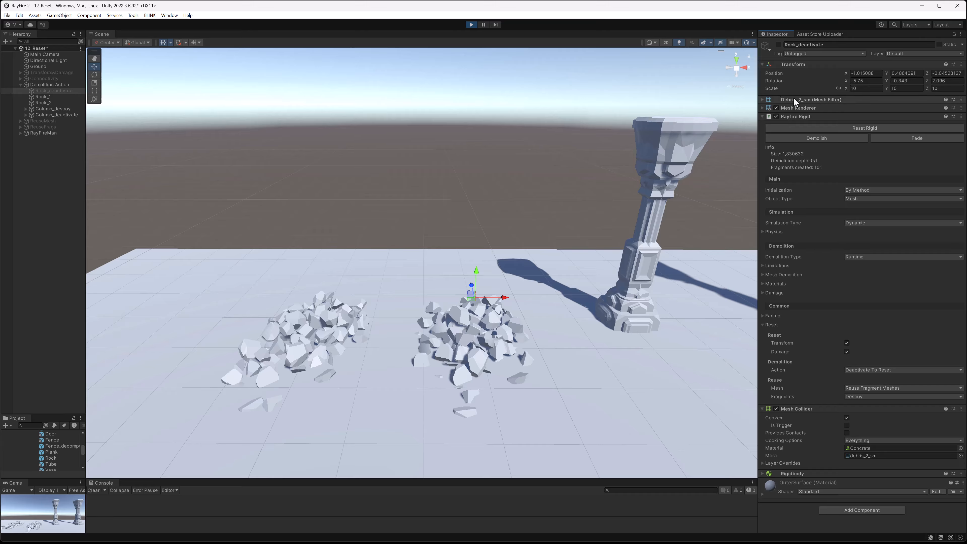
pyautogui.click(829, 126)
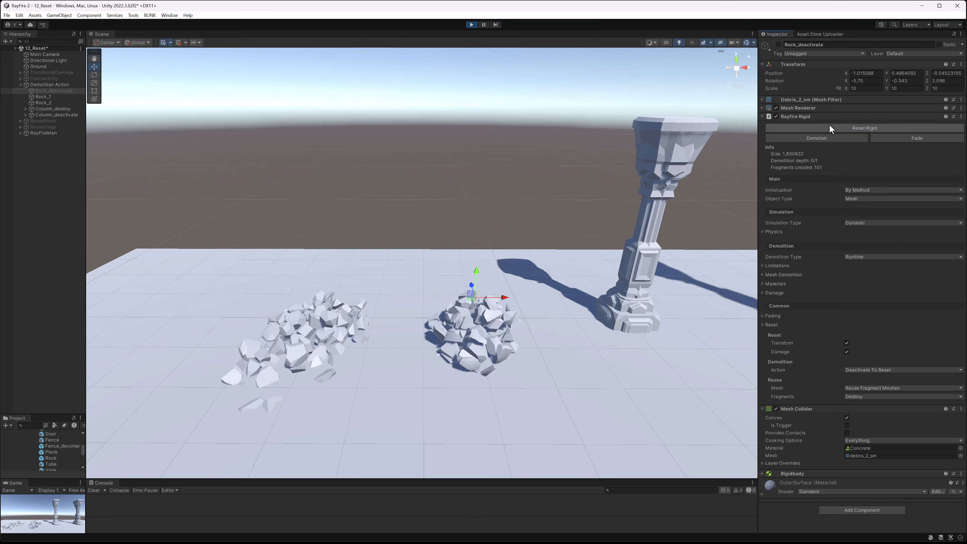
pyautogui.click(830, 128)
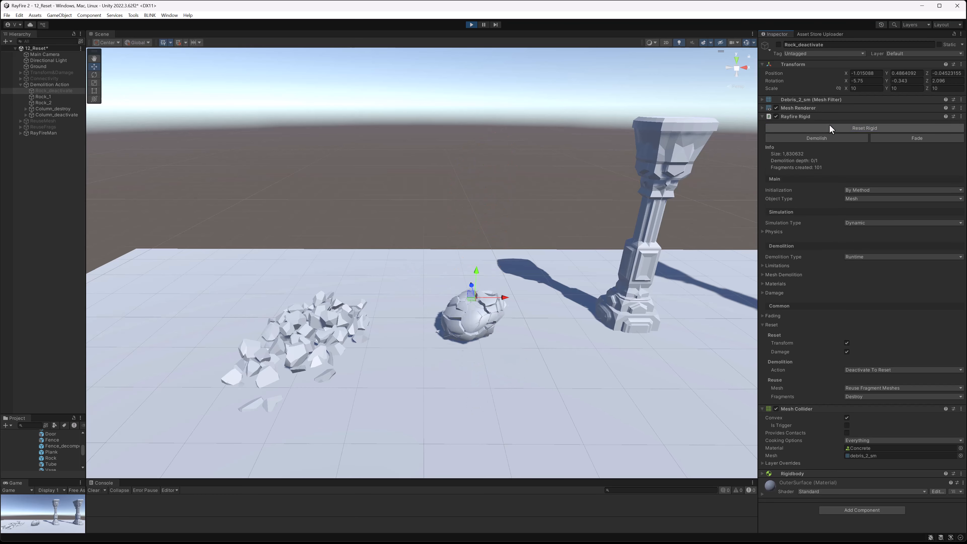
pyautogui.click(829, 127)
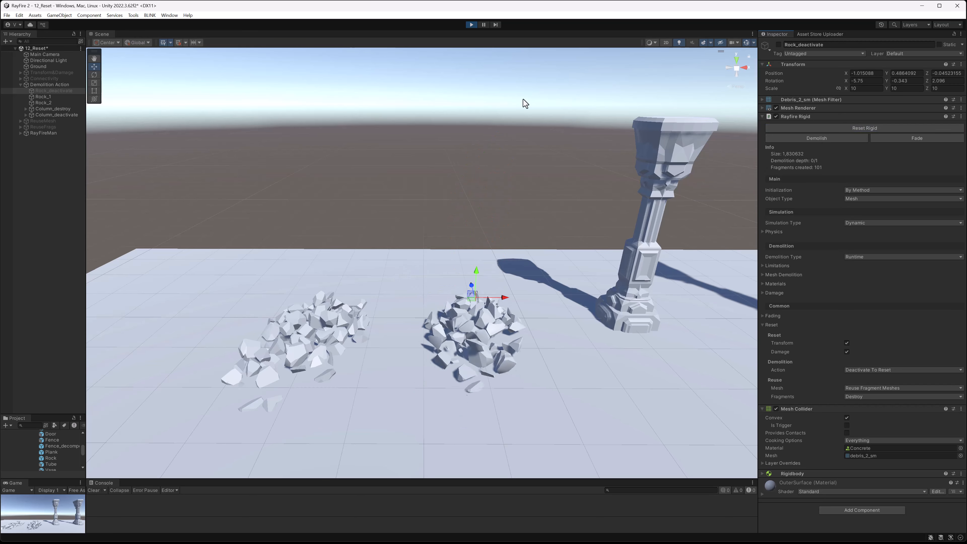
# - Examine Column_destroy's demolition action and initialize the column together with Rock_1 above it
pyautogui.moveTo(522, 99); pyautogui.dragTo(176, 233, button='middle')
pyautogui.click(405, 235)
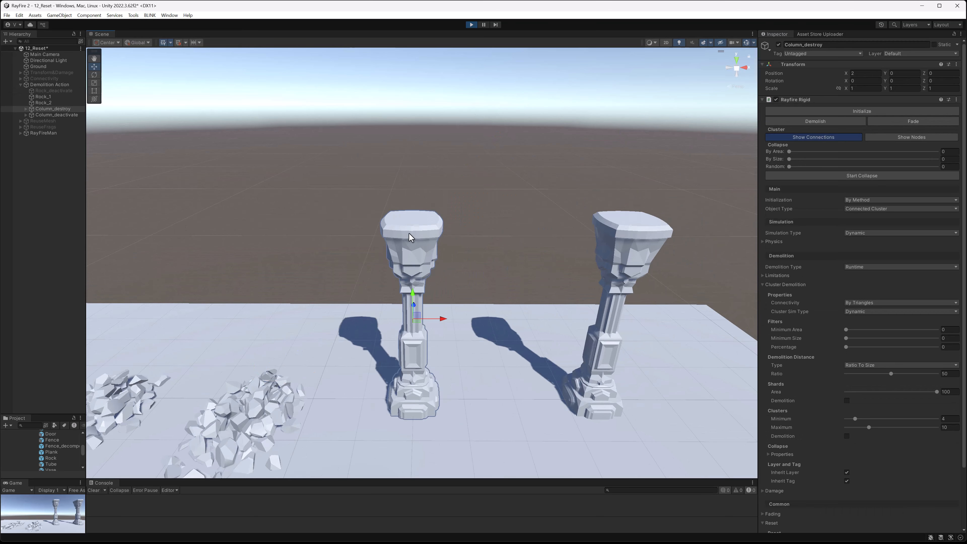
pyautogui.click(646, 244)
pyautogui.moveTo(567, 255); pyautogui.dragTo(480, 177, button='middle')
pyautogui.click(354, 194)
pyautogui.scroll(-7, 374, 158)
pyautogui.moveTo(362, 230); pyautogui.dragTo(374, 288, button='middle')
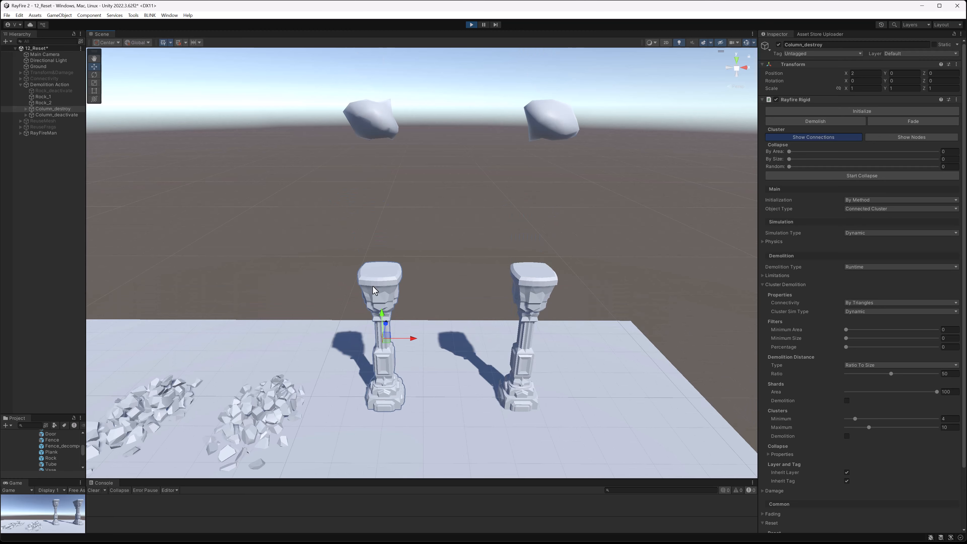
pyautogui.scroll(-3, 871, 469)
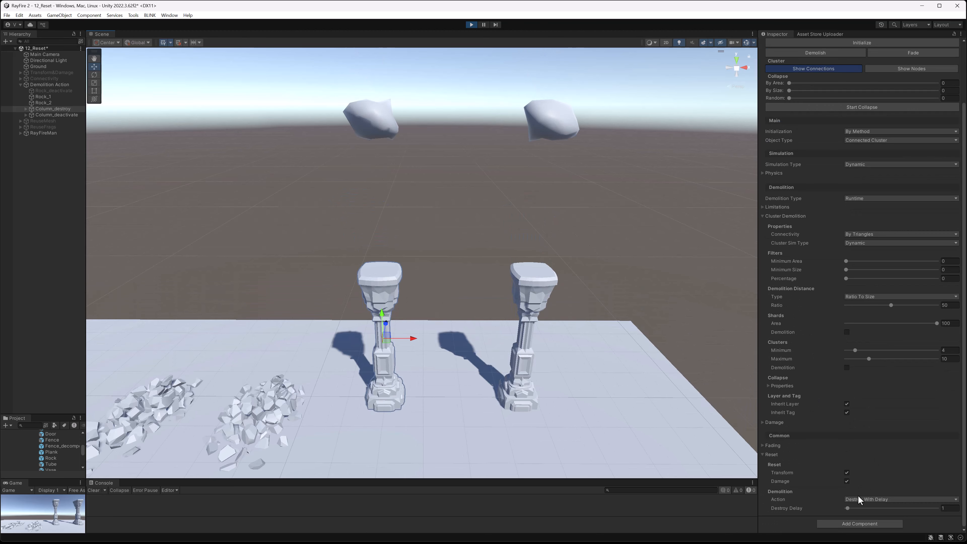
pyautogui.keyDown('shift'); pyautogui.click(386, 119); pyautogui.keyUp('shift')
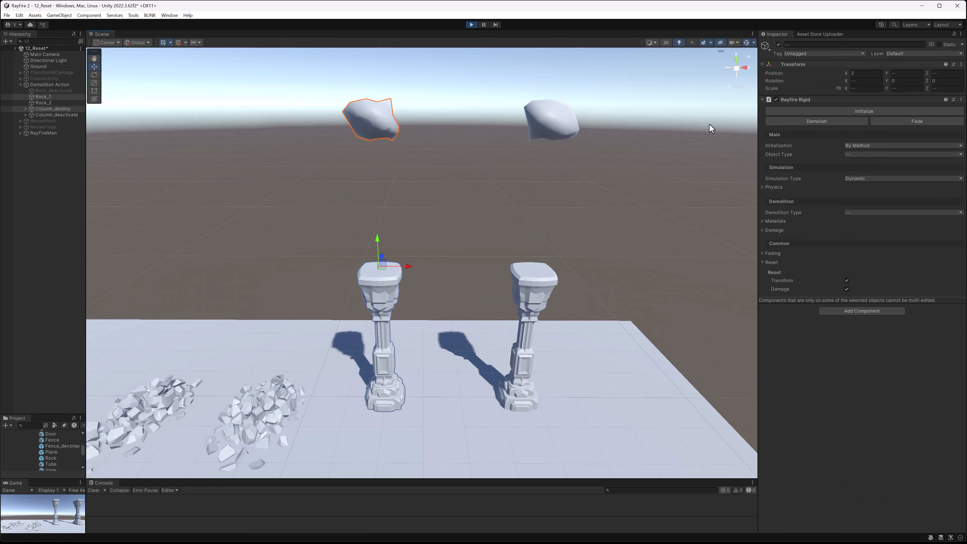
pyautogui.click(845, 111)
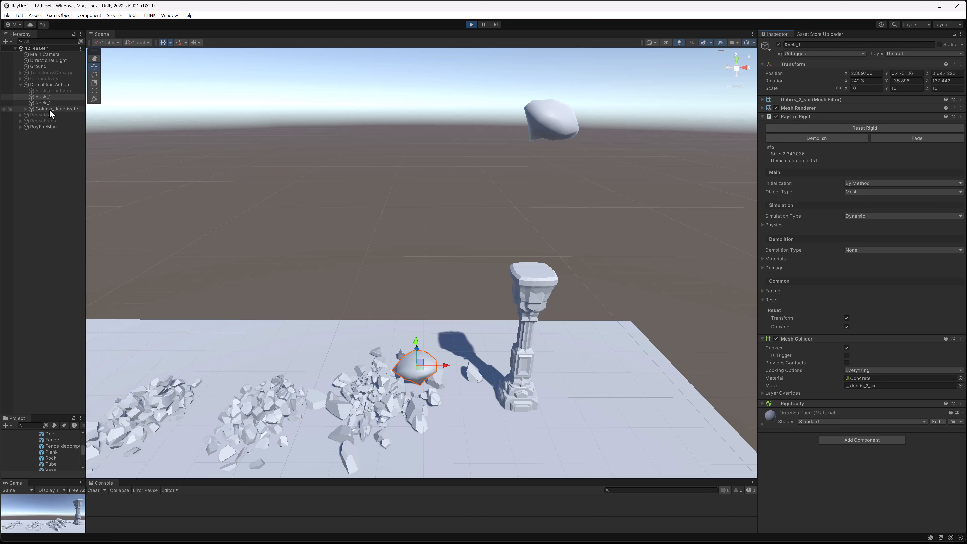
# - Initialize Column_deactivate together with Rock_2 above it and reset both rigids repeatedly after the column breaks
pyautogui.click(530, 281)
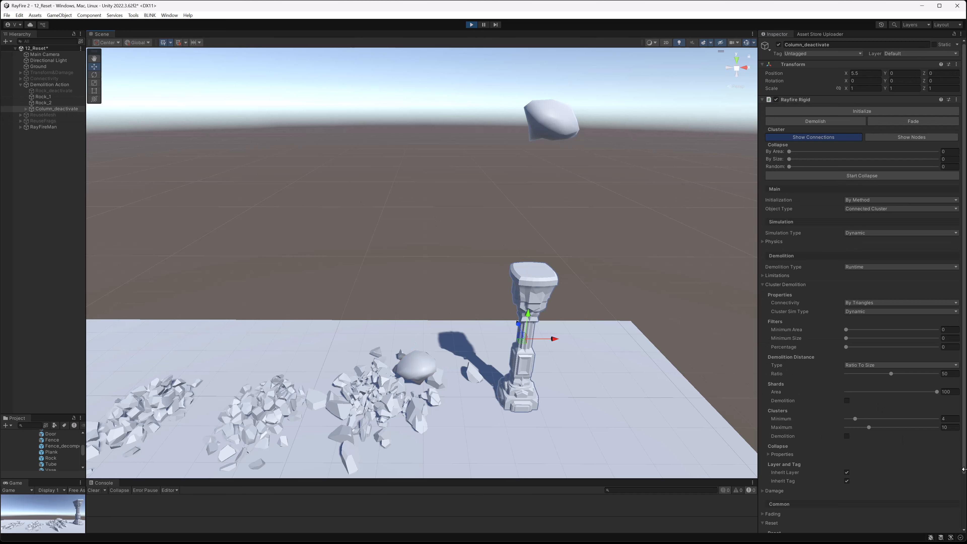
pyautogui.scroll(-3, 851, 451)
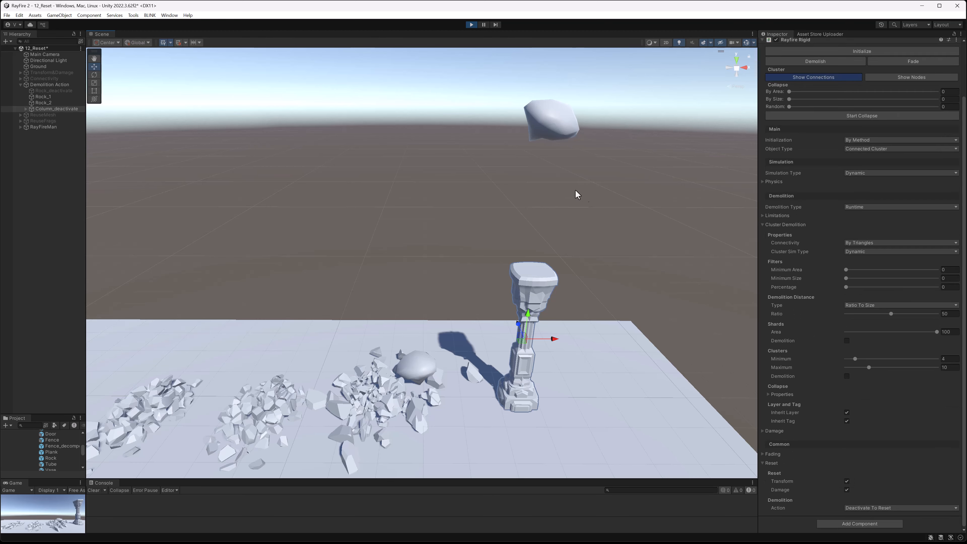
pyautogui.moveTo(522, 164); pyautogui.dragTo(474, 159, button='middle')
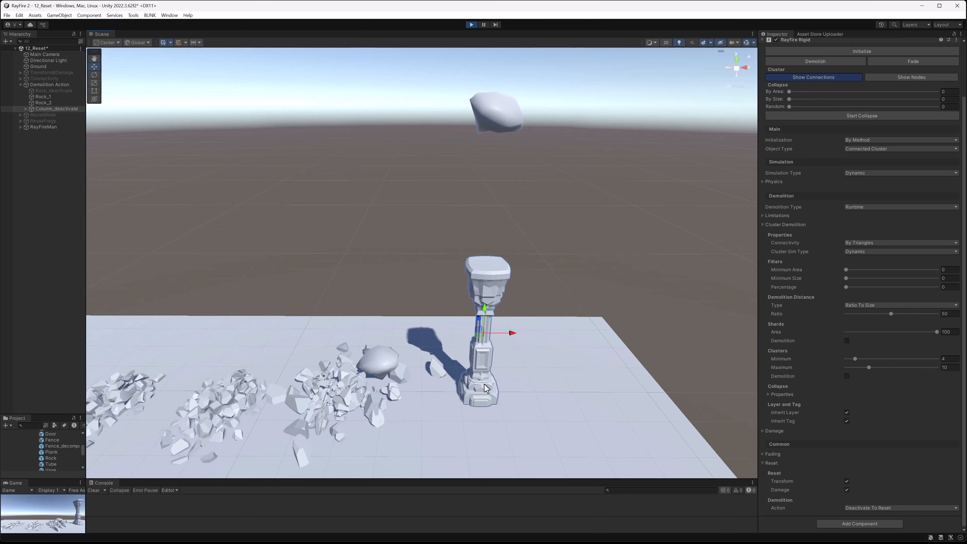
pyautogui.moveTo(494, 349); pyautogui.dragTo(436, 324, button='middle')
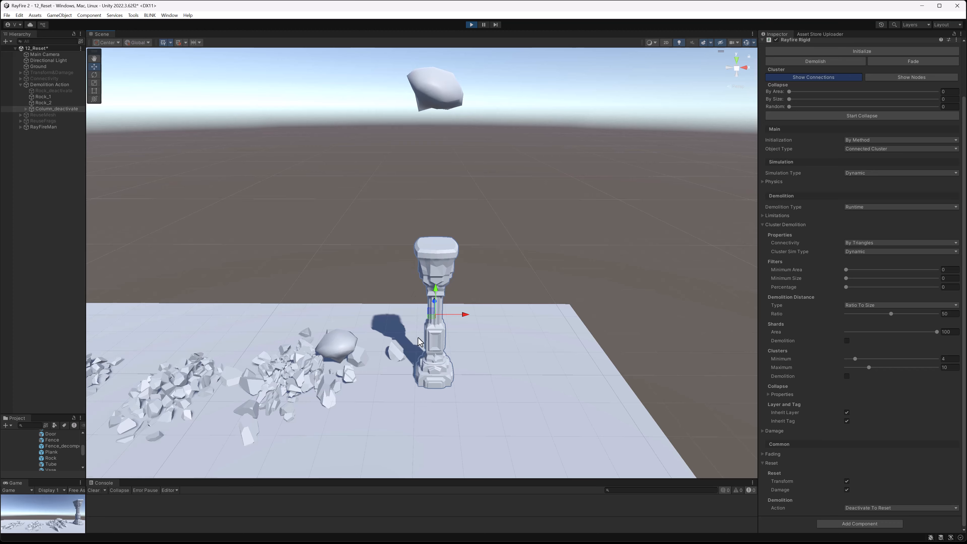
pyautogui.keyDown('shift'); pyautogui.click(436, 97); pyautogui.keyUp('shift')
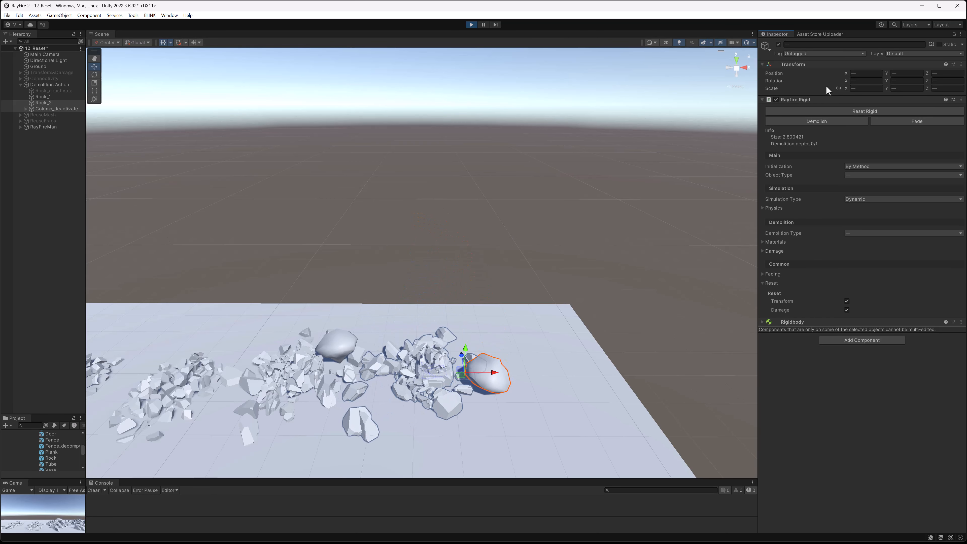
pyautogui.click(837, 110)
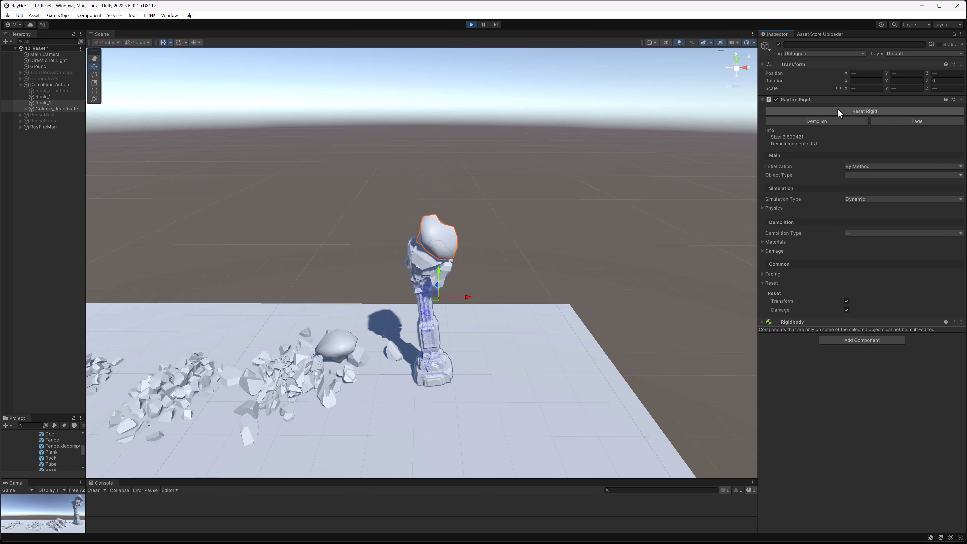
pyautogui.click(837, 109)
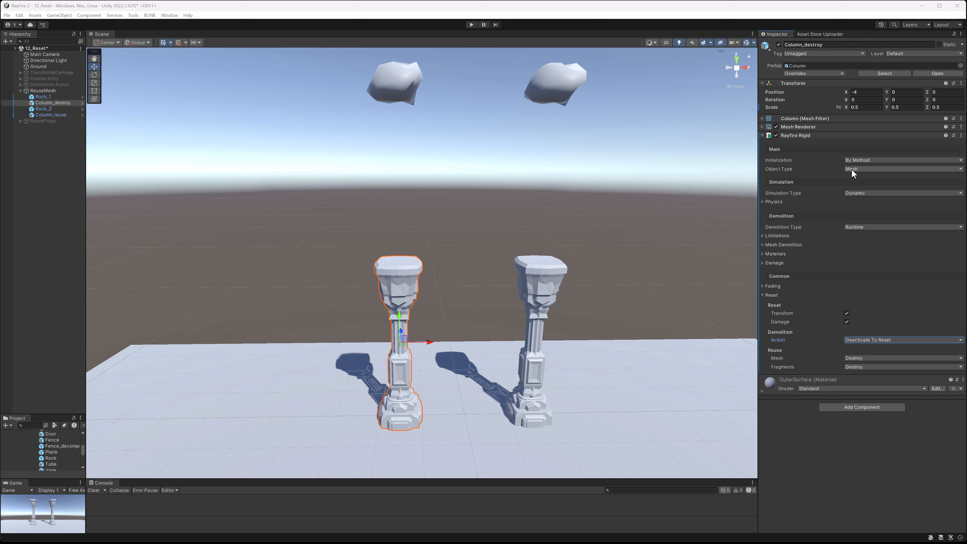
# - Examine Column_destroy's object type, demolition action and the reuse options for Mesh in its Reset properties
pyautogui.click(851, 169)
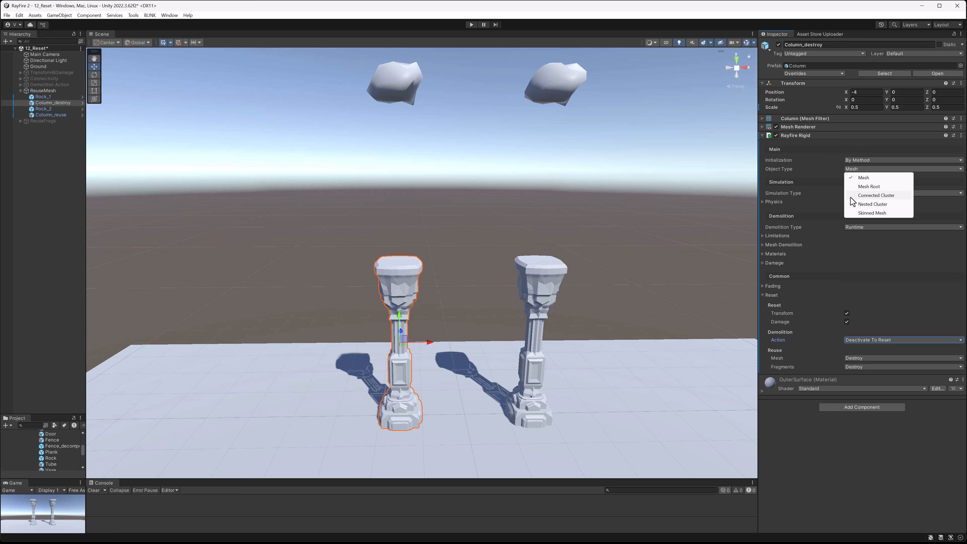
pyautogui.click(852, 228)
pyautogui.click(856, 341)
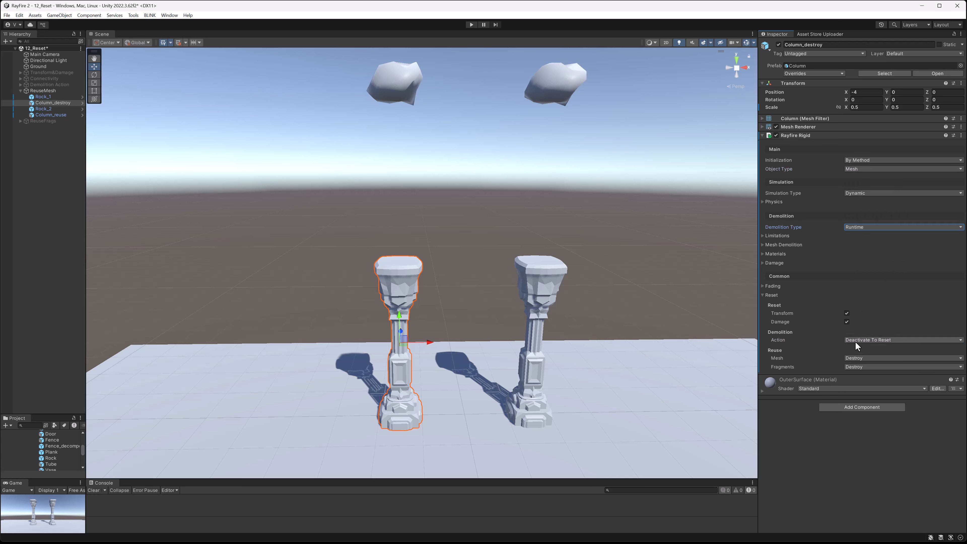
pyautogui.click(855, 340)
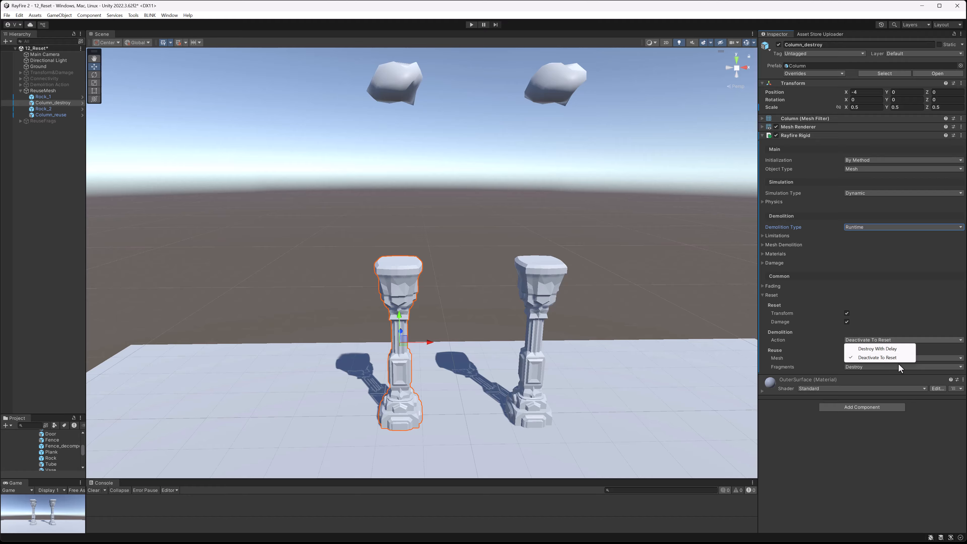
pyautogui.click(926, 359)
pyautogui.click(925, 359)
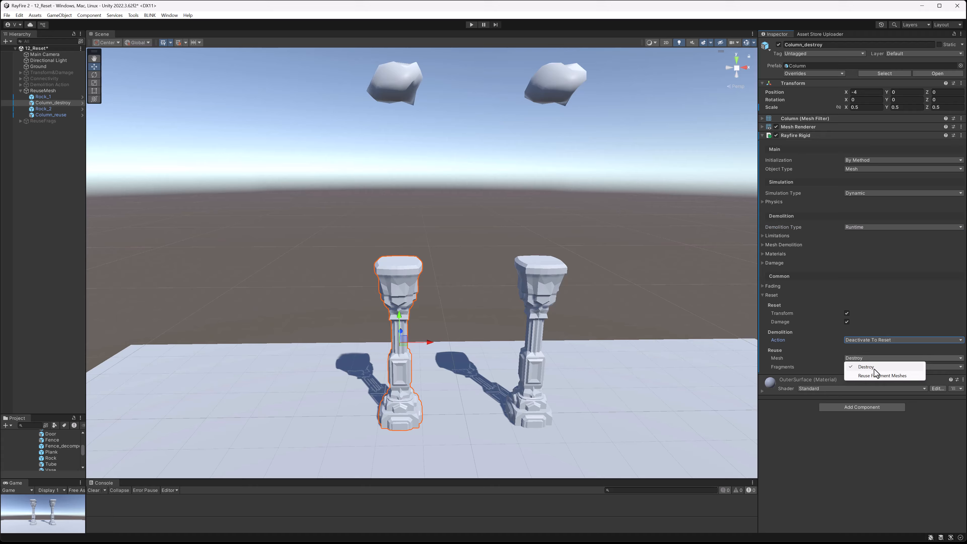
pyautogui.click(443, 227)
pyautogui.click(403, 272)
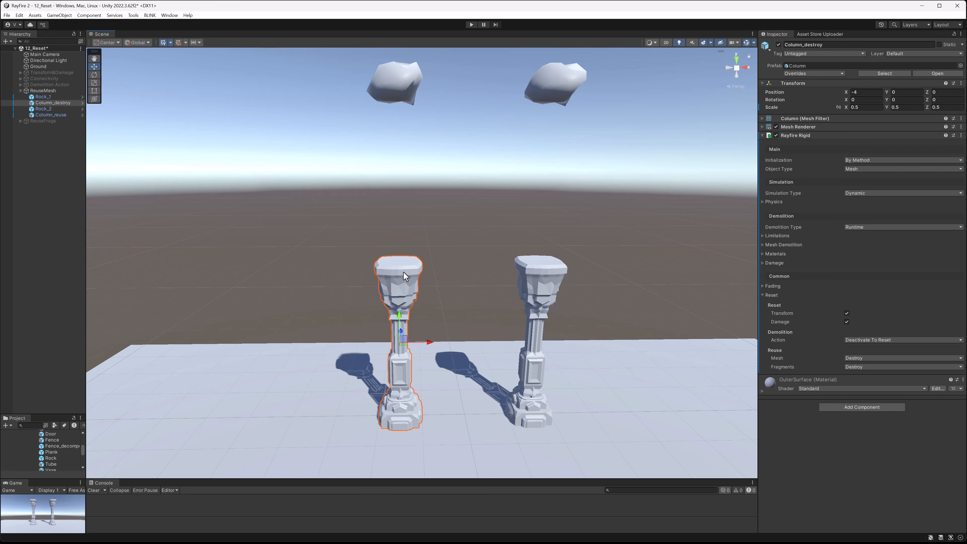
pyautogui.click(862, 358)
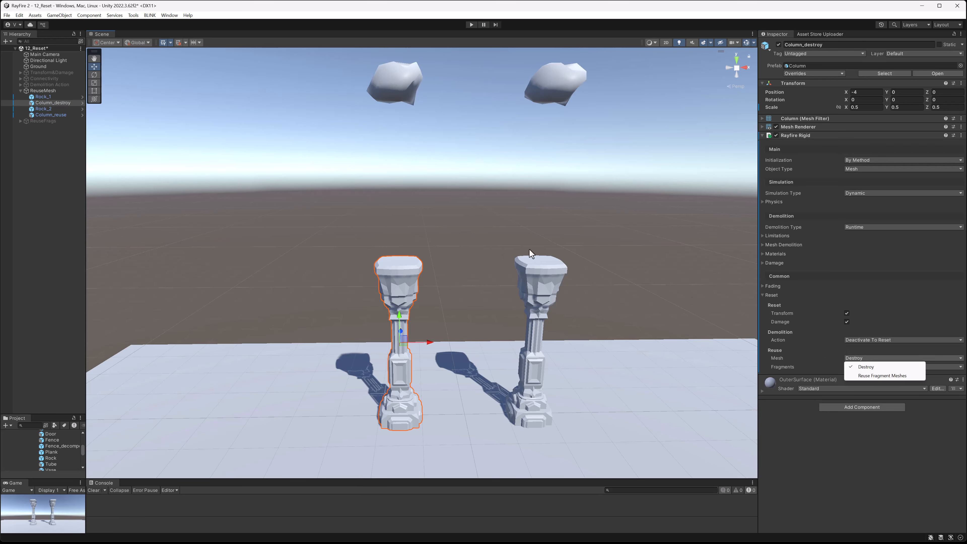
pyautogui.click(468, 263)
pyautogui.click(405, 276)
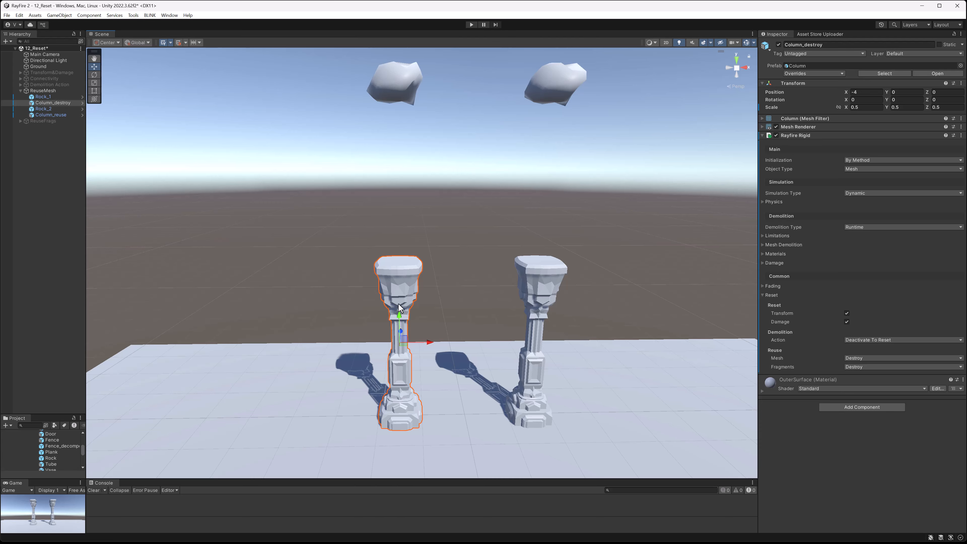
# - Expand Column_destroy's Mesh Demolition properties and set the fragments' Contact Bias to 0
pyautogui.click(779, 245)
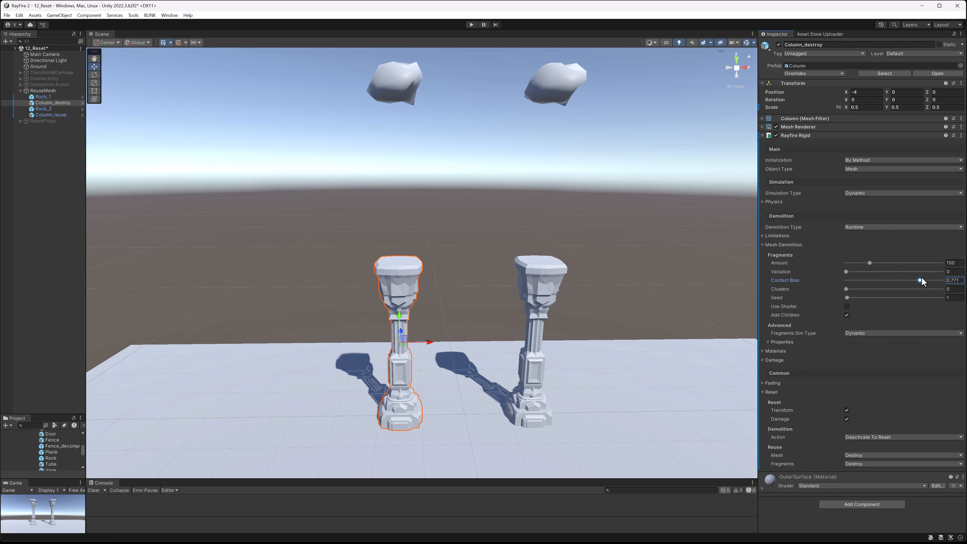
pyautogui.moveTo(931, 280); pyautogui.dragTo(846, 284)
pyautogui.moveTo(500, 253); pyautogui.dragTo(402, 244, button='middle')
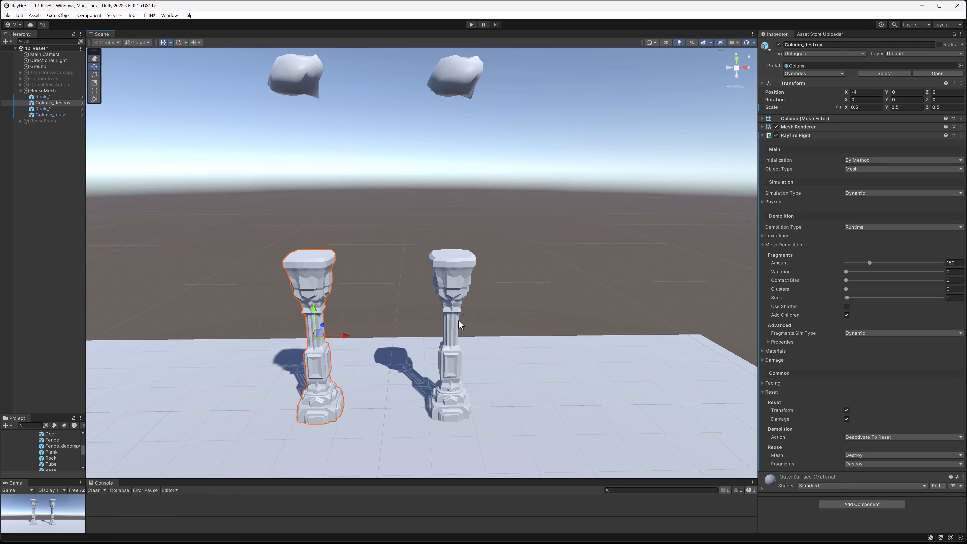
# - Examine the Mesh reuse options of Column_reuse and the fragment amount of Column_destroy
pyautogui.click(459, 268)
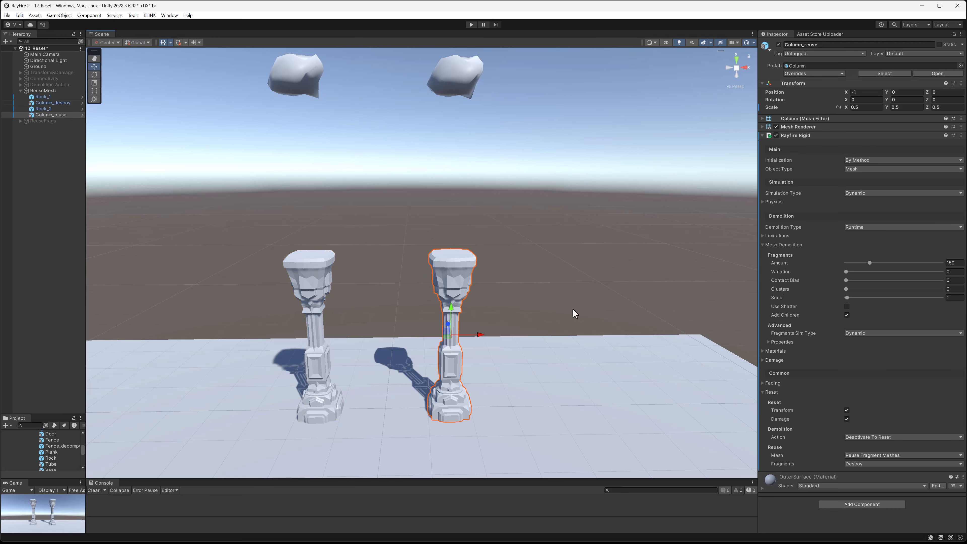
pyautogui.click(864, 455)
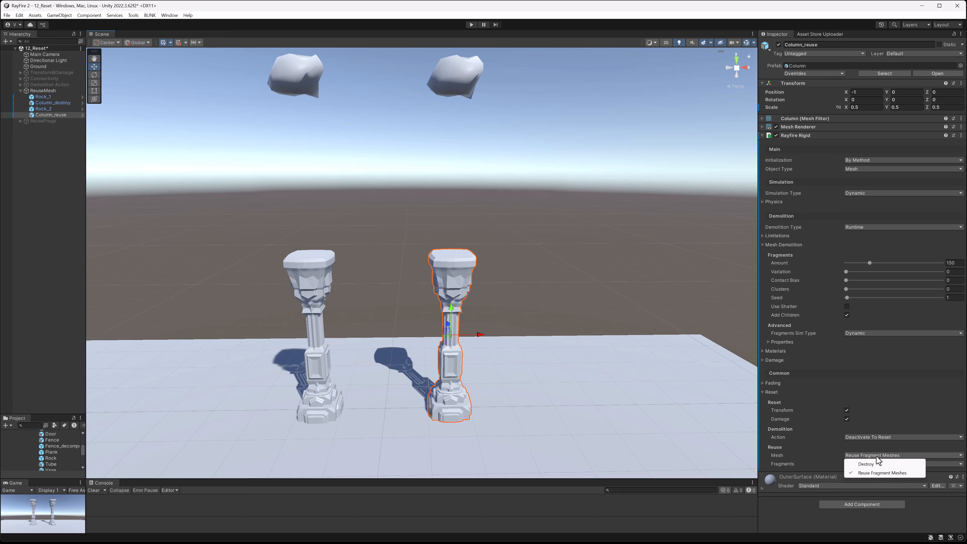
pyautogui.click(477, 183)
pyautogui.moveTo(410, 152); pyautogui.dragTo(476, 197, button='middle')
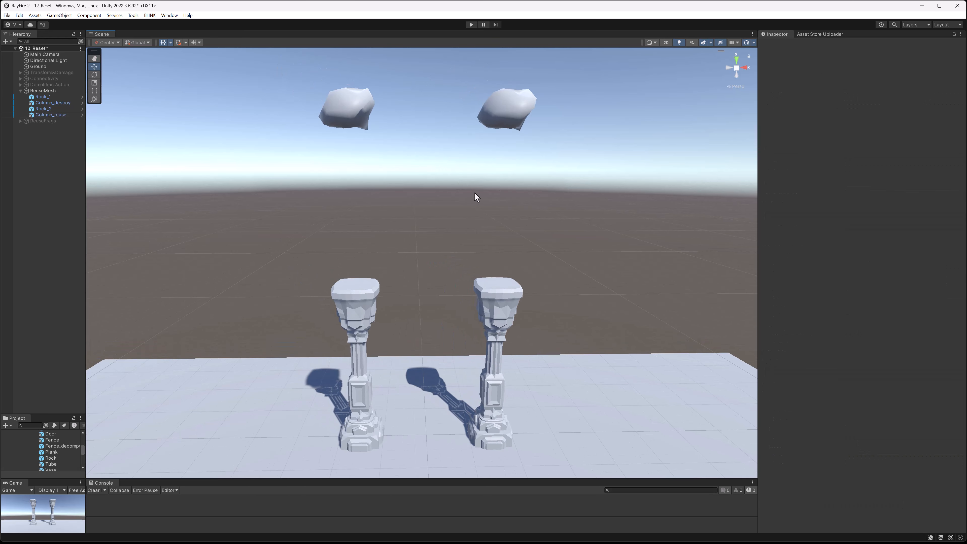
pyautogui.click(376, 289)
pyautogui.moveTo(960, 264); pyautogui.dragTo(948, 264)
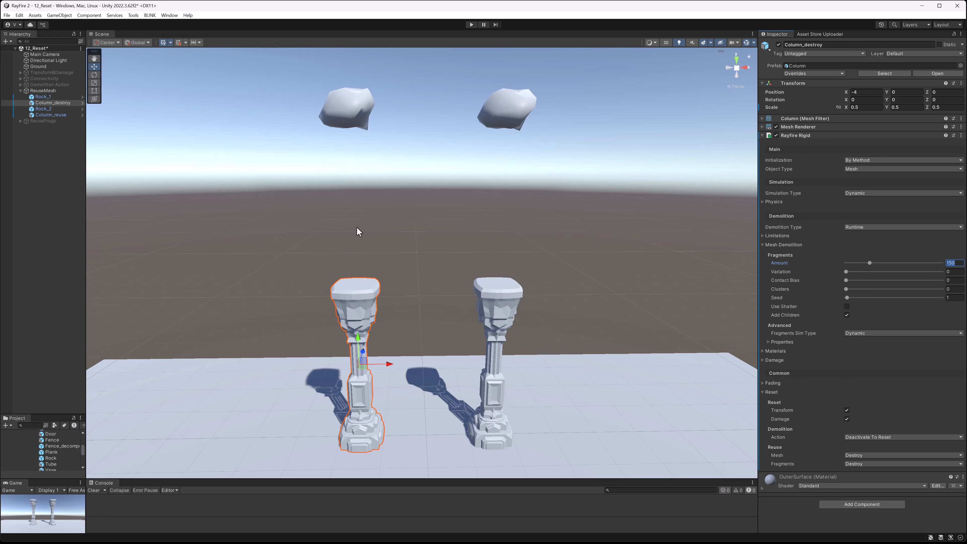
pyautogui.moveTo(351, 271); pyautogui.dragTo(410, 276, button='middle')
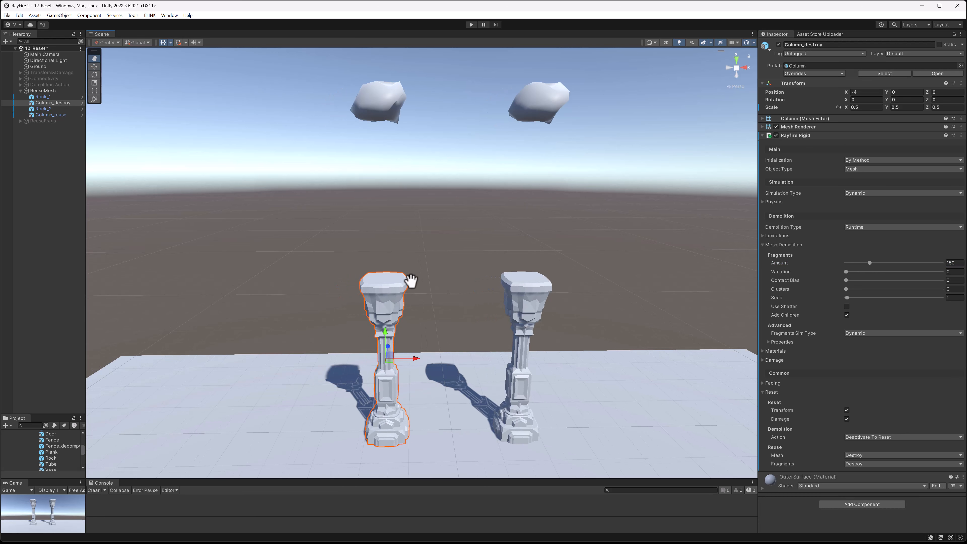
# - Run the scene and initialize Rock_1 together with Column_destroy so the rock falls and breaks the column
pyautogui.click(472, 24)
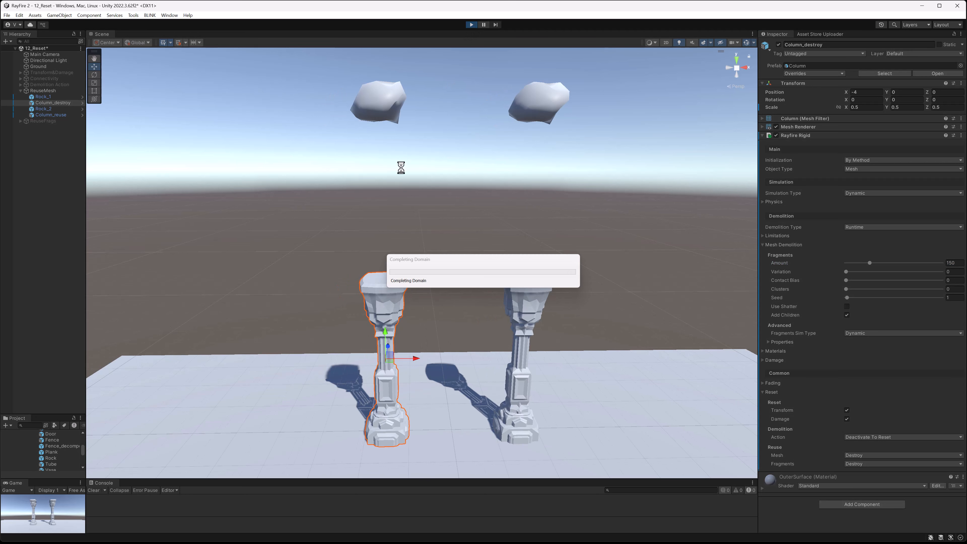
pyautogui.click(391, 102)
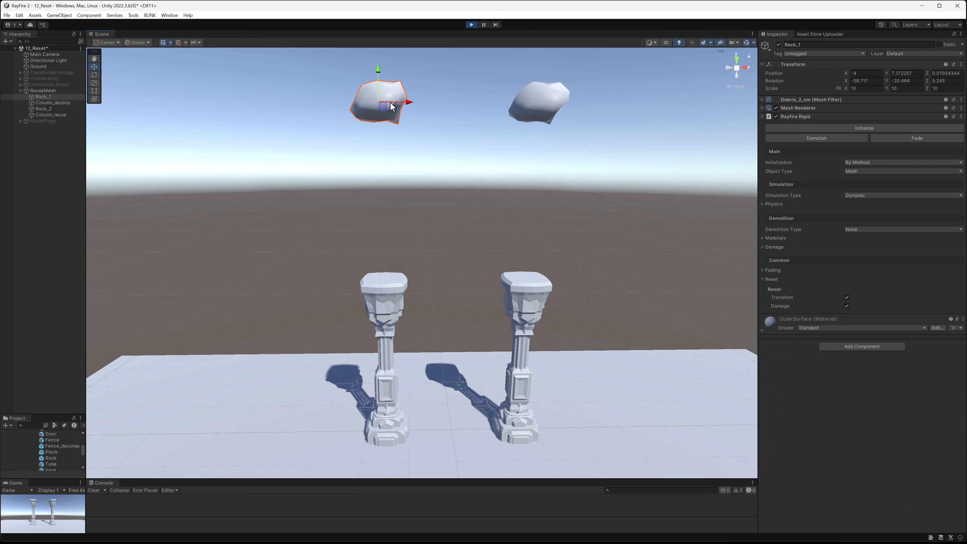
pyautogui.keyDown('ctrl'); pyautogui.click(395, 285); pyautogui.keyUp('ctrl')
pyautogui.scroll(1, 354, 265)
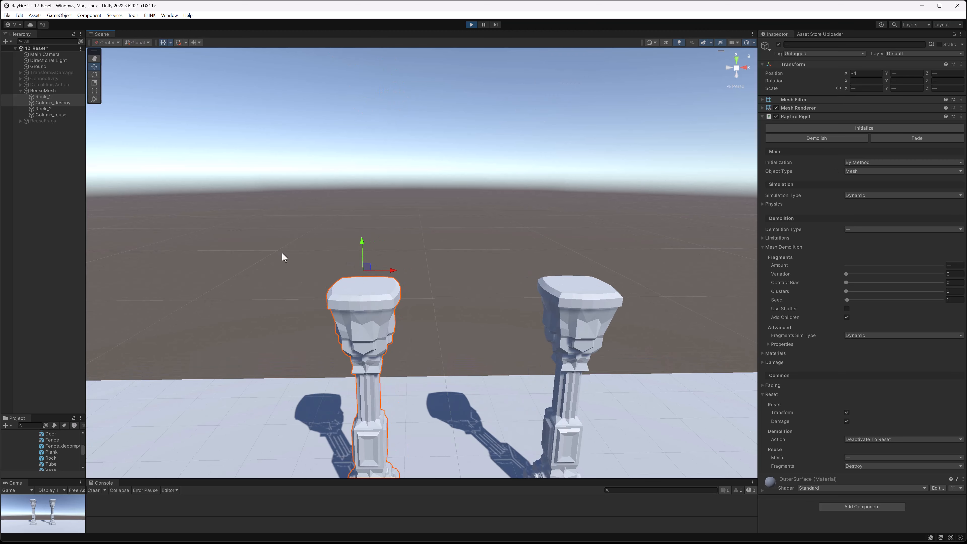
pyautogui.scroll(2, 365, 235)
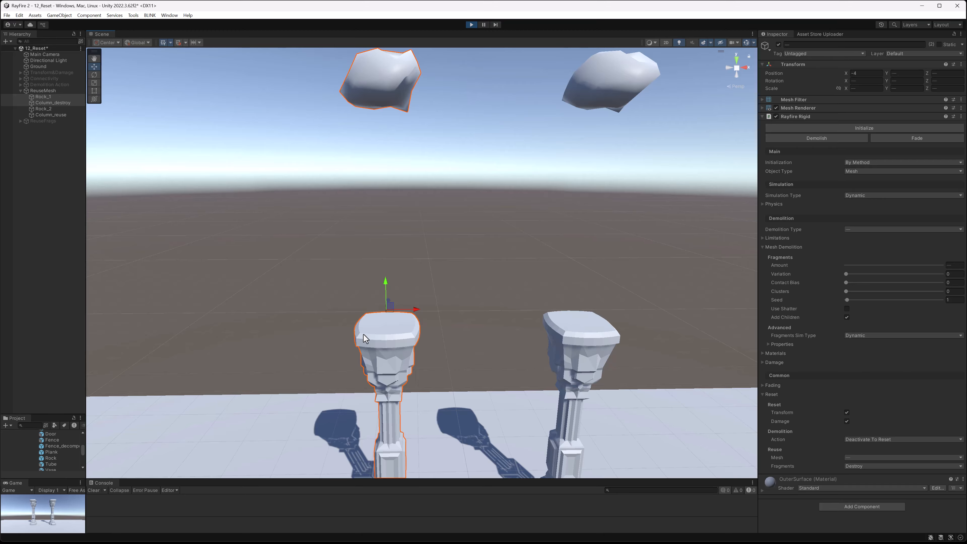
pyautogui.click(855, 129)
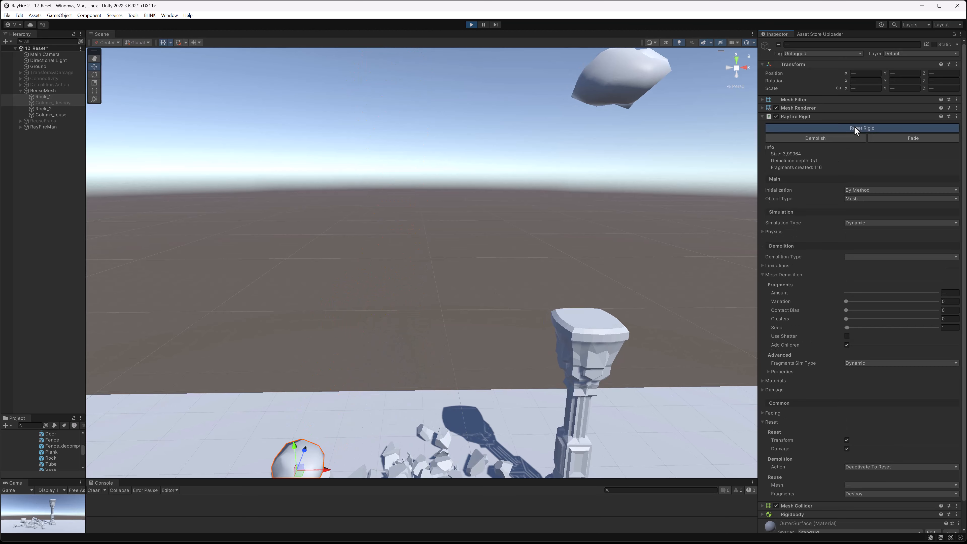
# - Reset Rock_1 and Column_destroy repeatedly, letting the column be fragmented anew each time
pyautogui.click(854, 127)
pyautogui.click(853, 126)
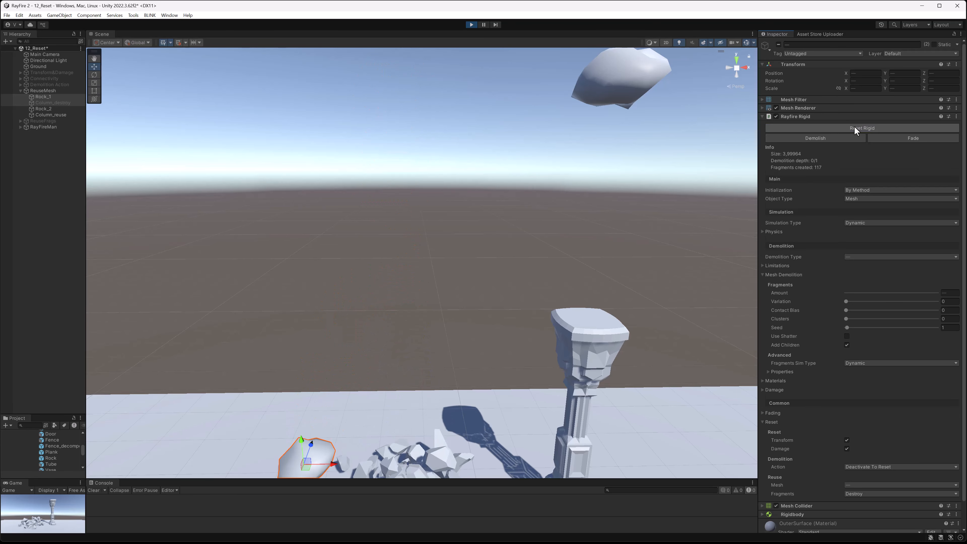
pyautogui.click(854, 128)
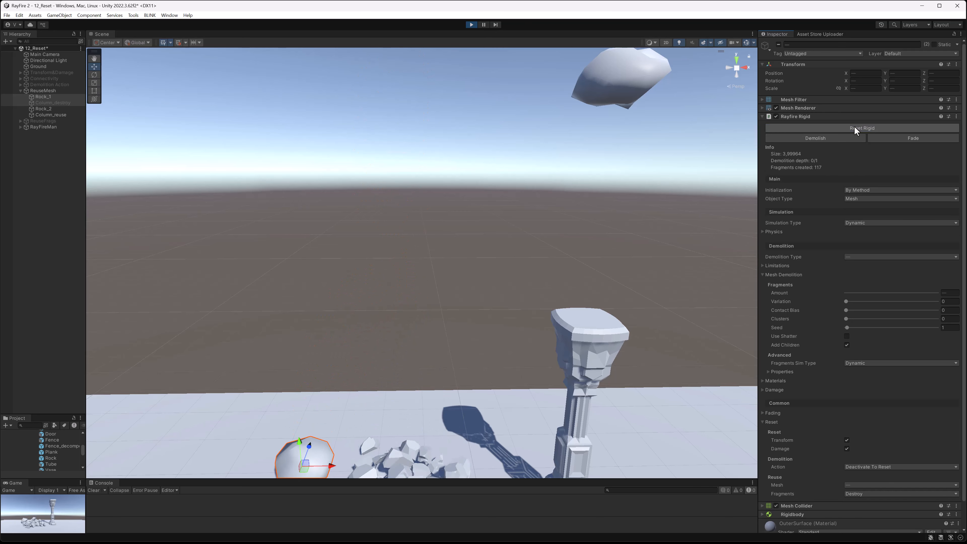
pyautogui.click(853, 125)
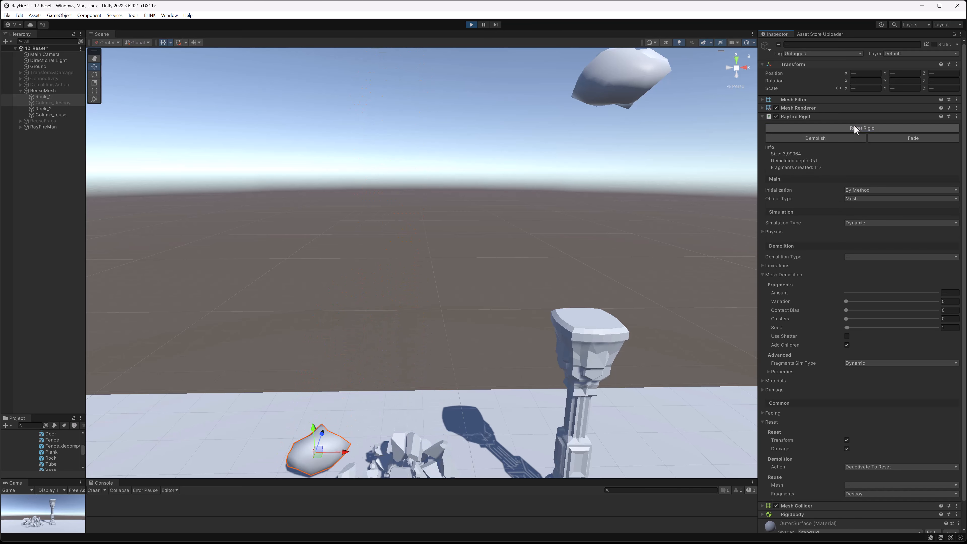
pyautogui.click(853, 126)
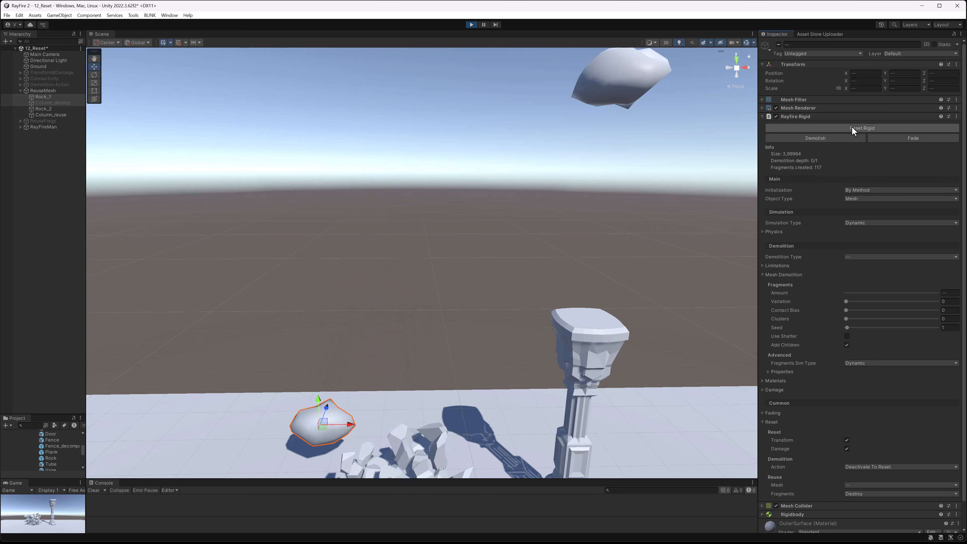
# - Initialize Column_reuse together with Rock_2 above it and reset both after the column breaks
pyautogui.moveTo(547, 250); pyautogui.dragTo(402, 243, button='middle')
pyautogui.click(456, 332)
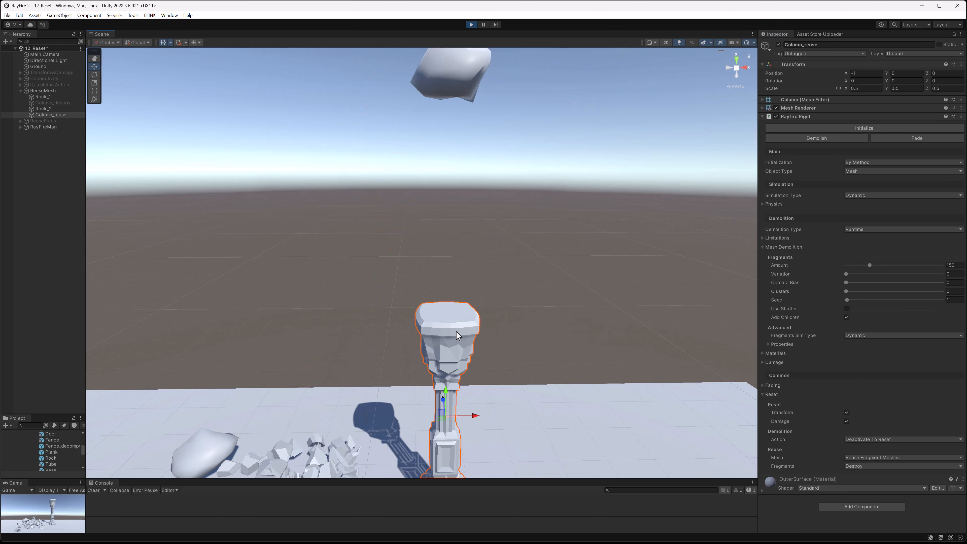
pyautogui.keyDown('shift'); pyautogui.click(459, 87); pyautogui.keyUp('shift')
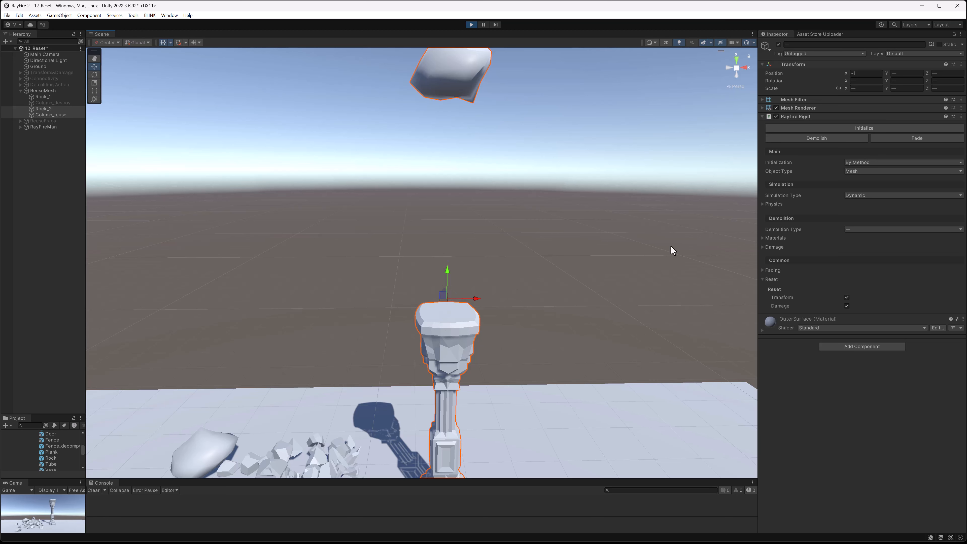
pyautogui.click(835, 127)
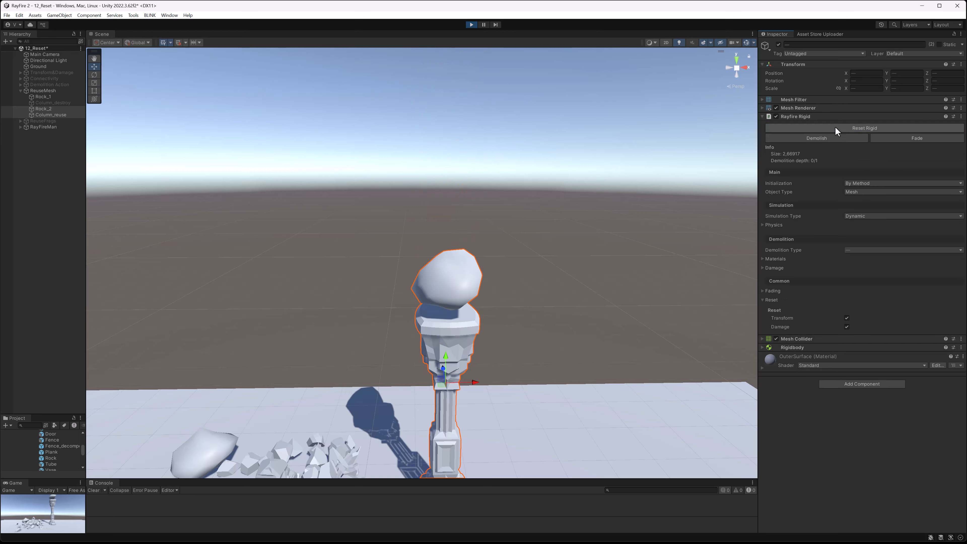
pyautogui.moveTo(484, 315); pyautogui.dragTo(505, 289, button='middle')
pyautogui.scroll(-2, 531, 281)
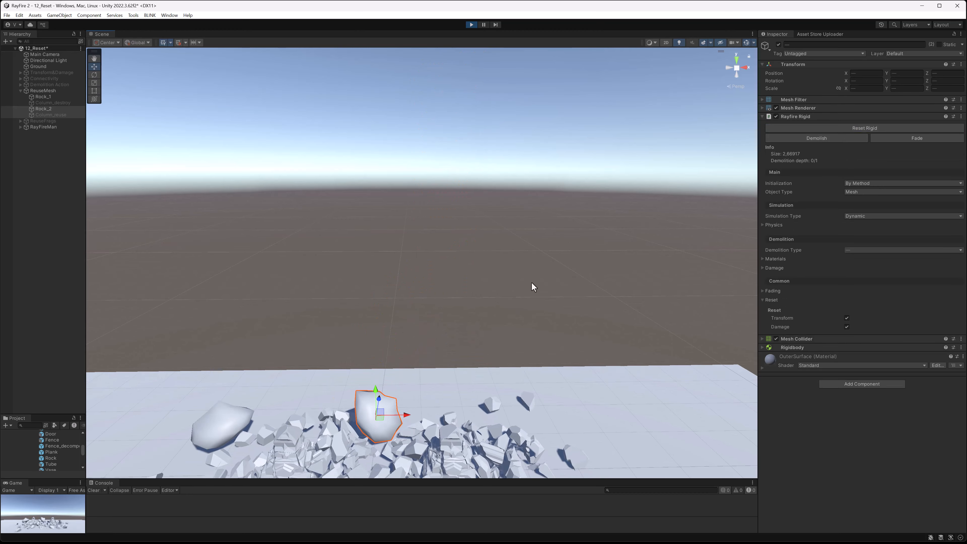
pyautogui.click(812, 128)
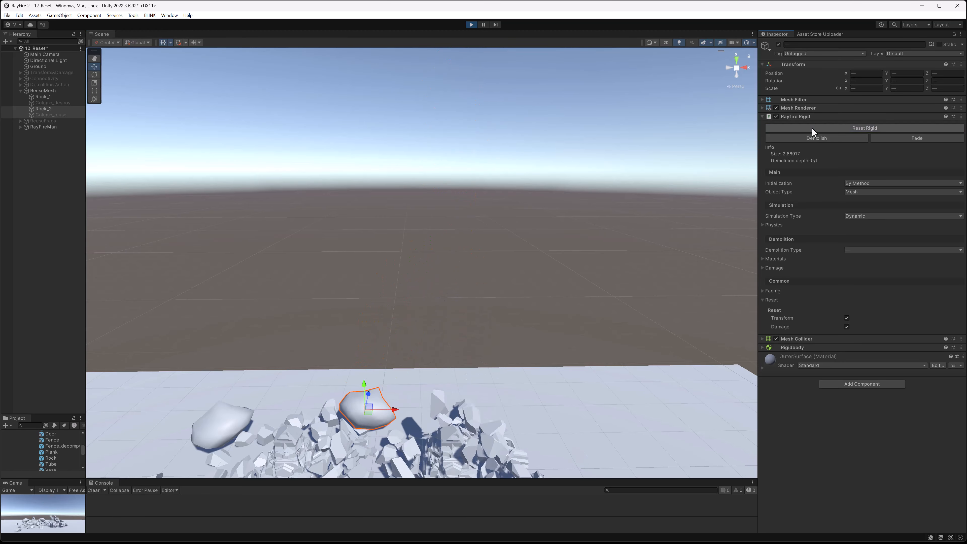
# - Reset Rock_2 and Column_reuse several times in a row, letting the rock break the column after each reset
pyautogui.click(811, 127)
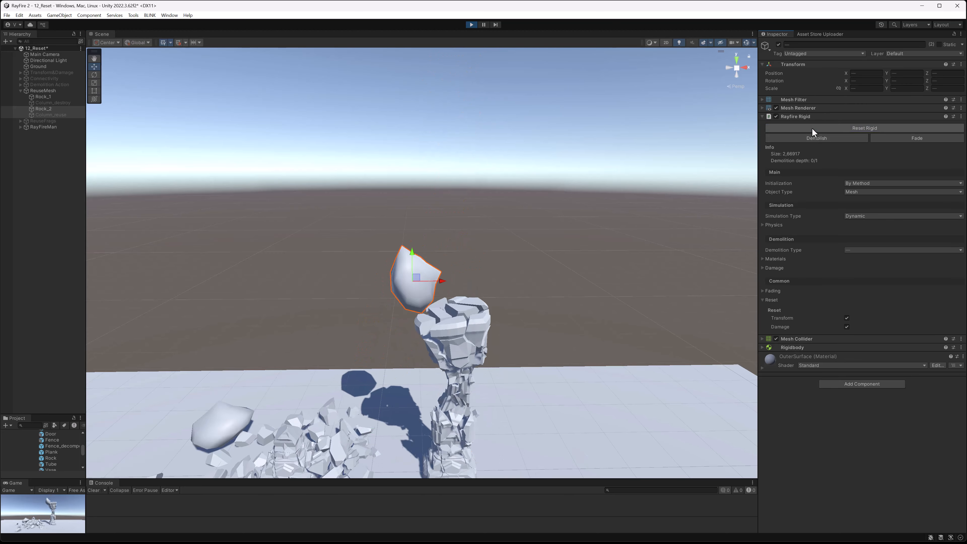
pyautogui.click(811, 128)
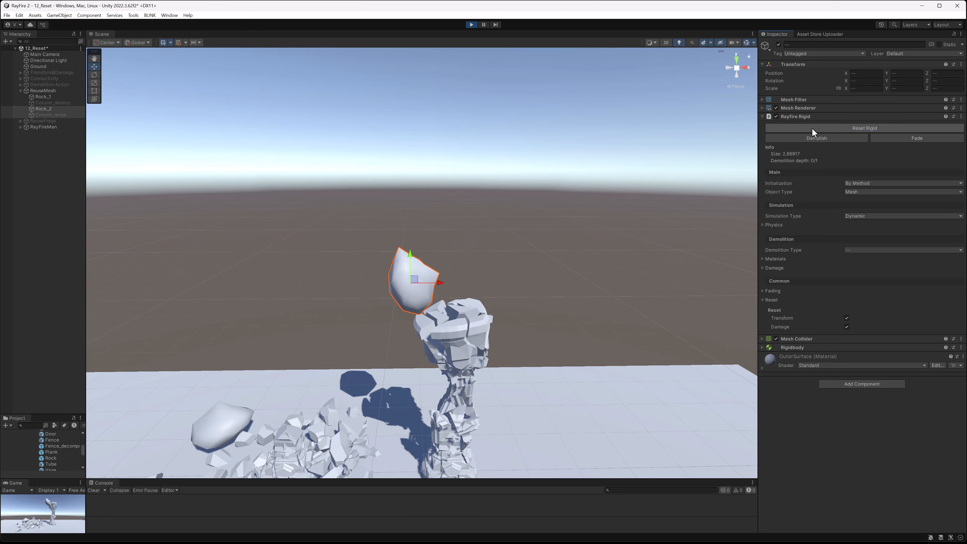
pyautogui.click(811, 127)
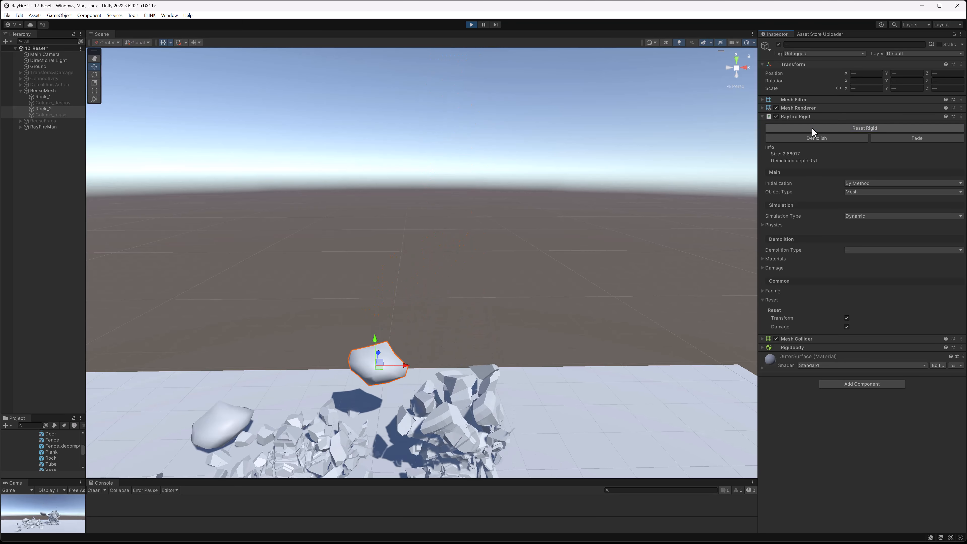
pyautogui.click(811, 128)
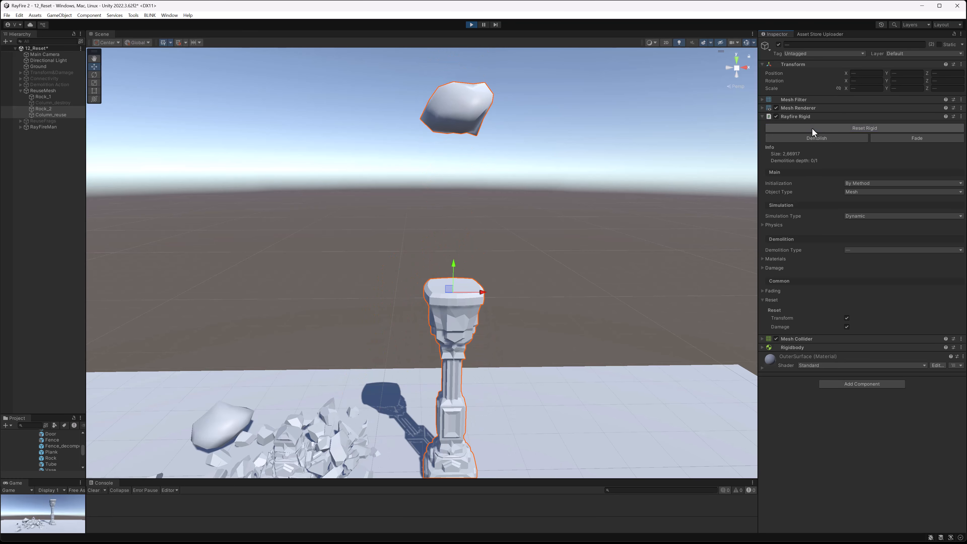
# - Select Rock_1 together with Column_destroy and reset both repeatedly to compare how the column is fragmented
pyautogui.click(43, 96)
pyautogui.keyDown('shift'); pyautogui.click(44, 109); pyautogui.keyUp('shift')
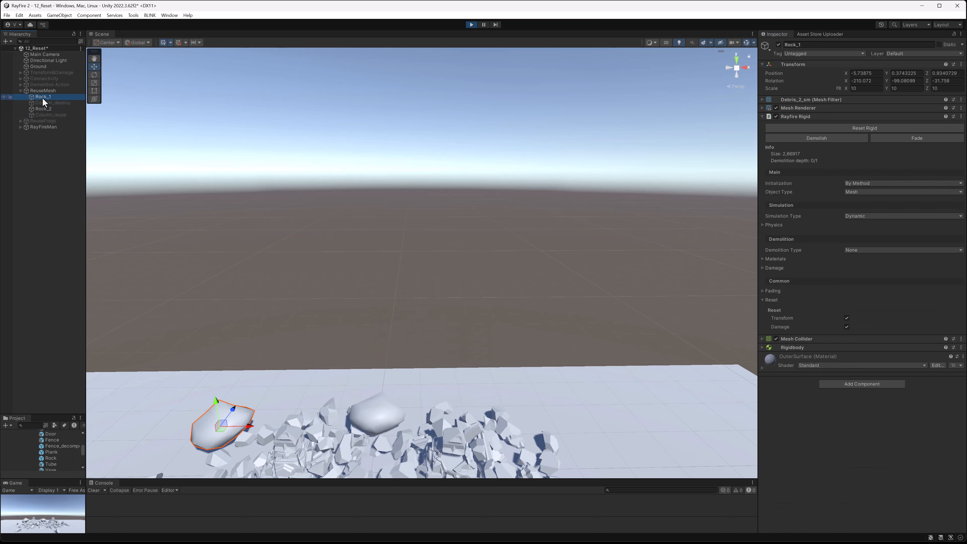
pyautogui.keyDown('shift'); pyautogui.click(43, 103); pyautogui.keyUp('shift')
pyautogui.click(831, 129)
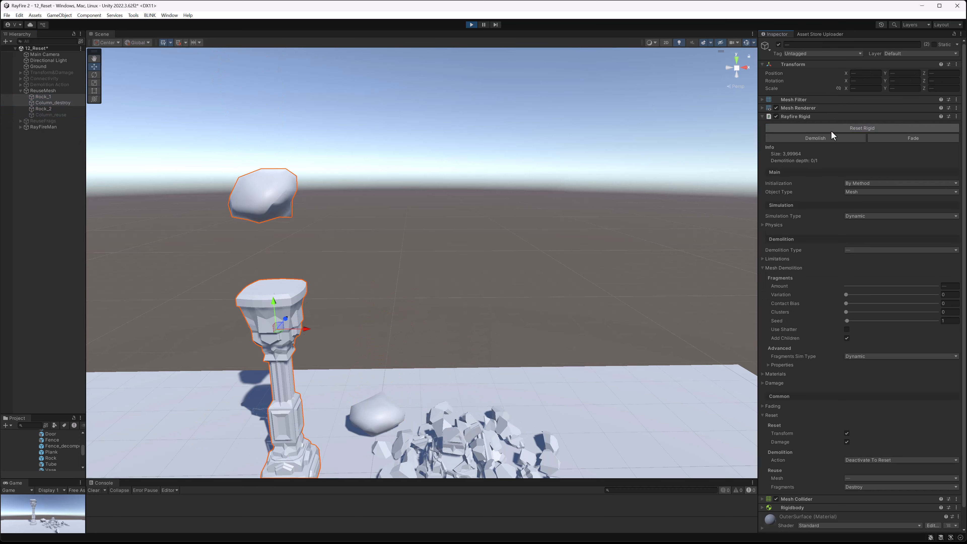
pyautogui.click(831, 129)
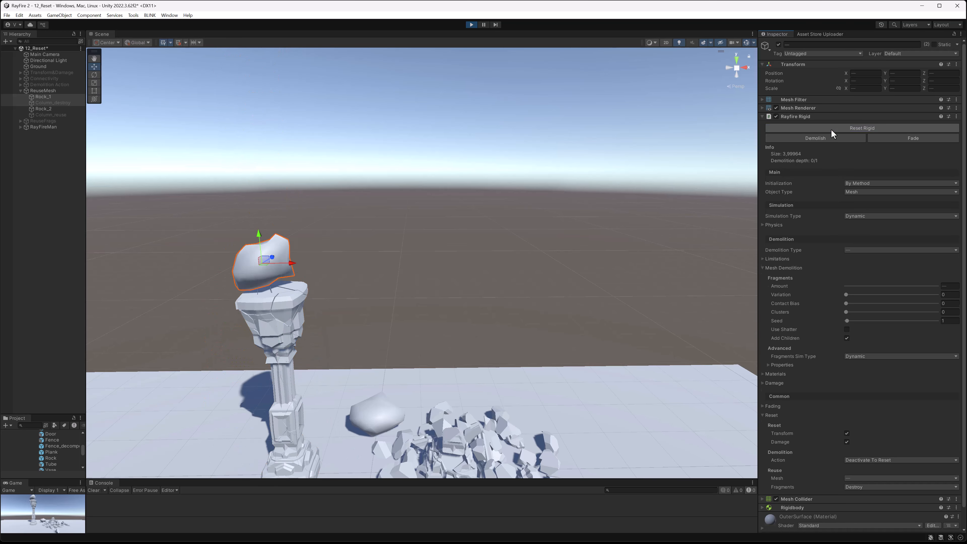
pyautogui.click(831, 129)
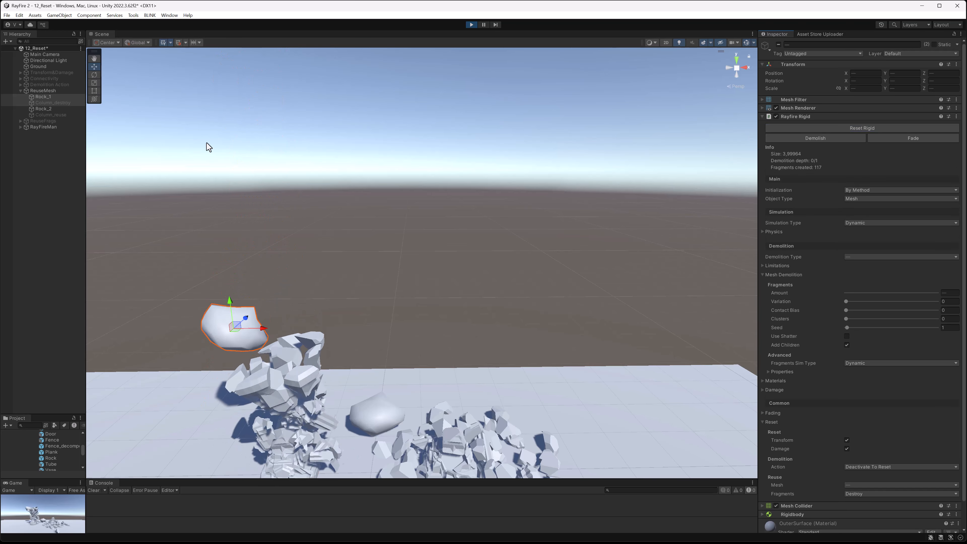
# - Reset Rock_2 and Column_reuse together twice more, and stop Play mode
pyautogui.click(47, 110)
pyautogui.keyDown('ctrl'); pyautogui.click(47, 114); pyautogui.keyUp('ctrl')
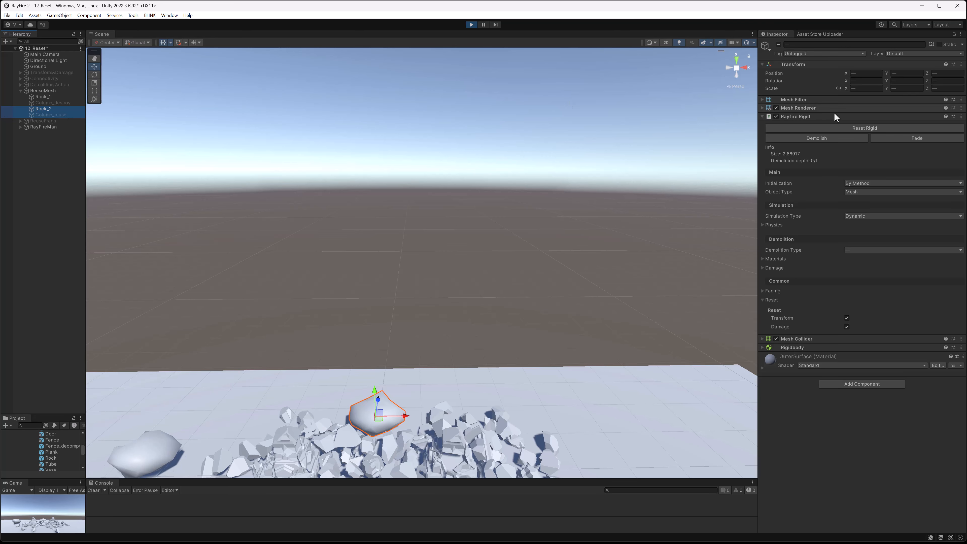
pyautogui.click(841, 127)
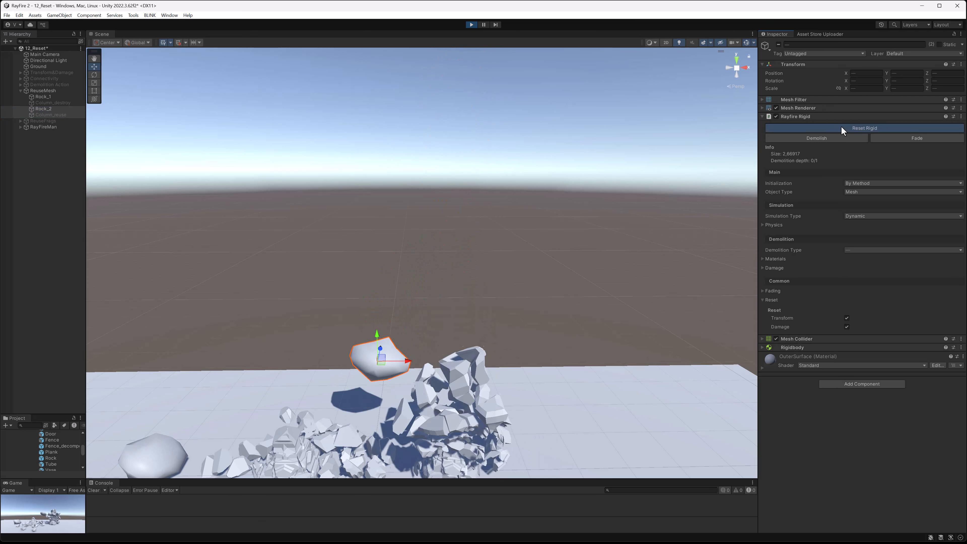
pyautogui.click(841, 126)
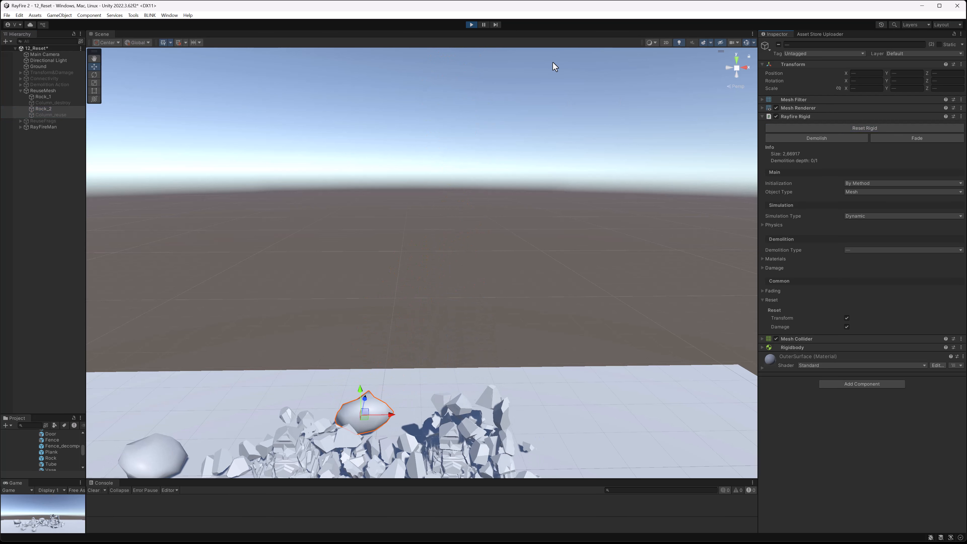
pyautogui.click(471, 24)
# - Examine the Mesh reuse options in the Reset properties of Column_reuse
pyautogui.click(466, 305)
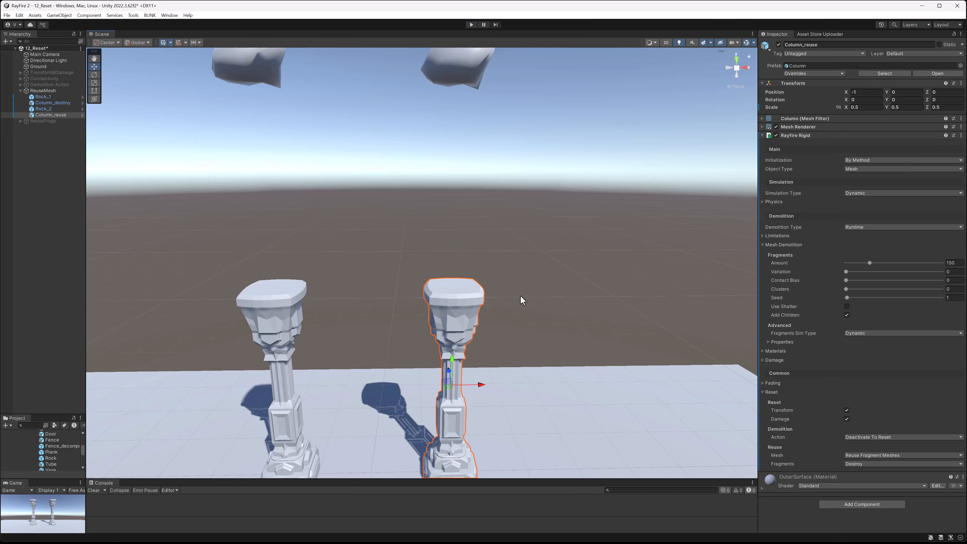
pyautogui.click(851, 456)
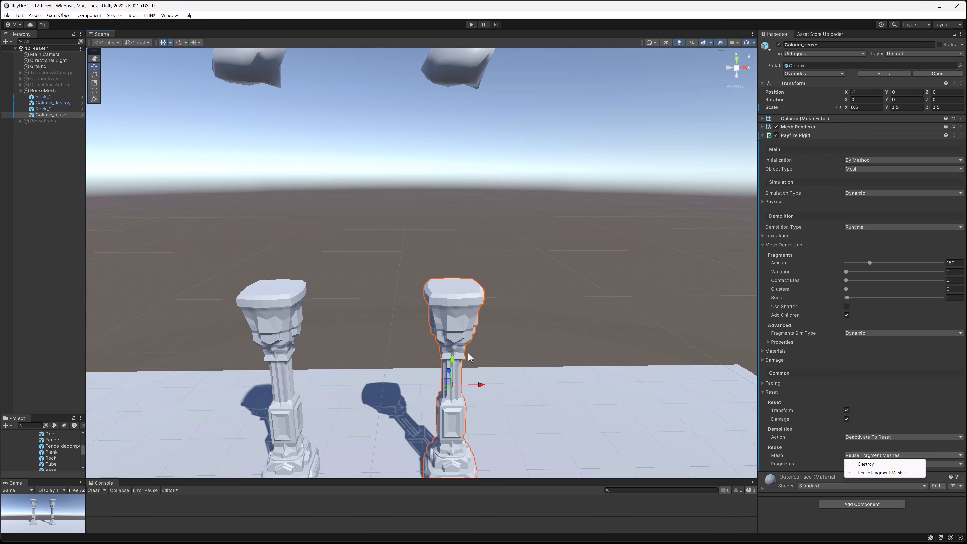
pyautogui.click(478, 239)
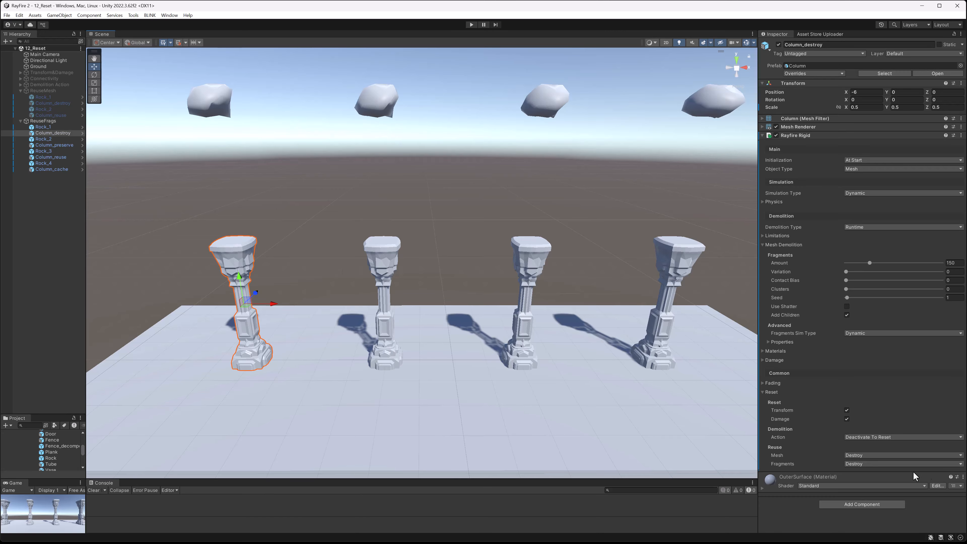
# - Examine the Fragments reuse options of Column_destroy in the ReuseFrags group
pyautogui.click(860, 464)
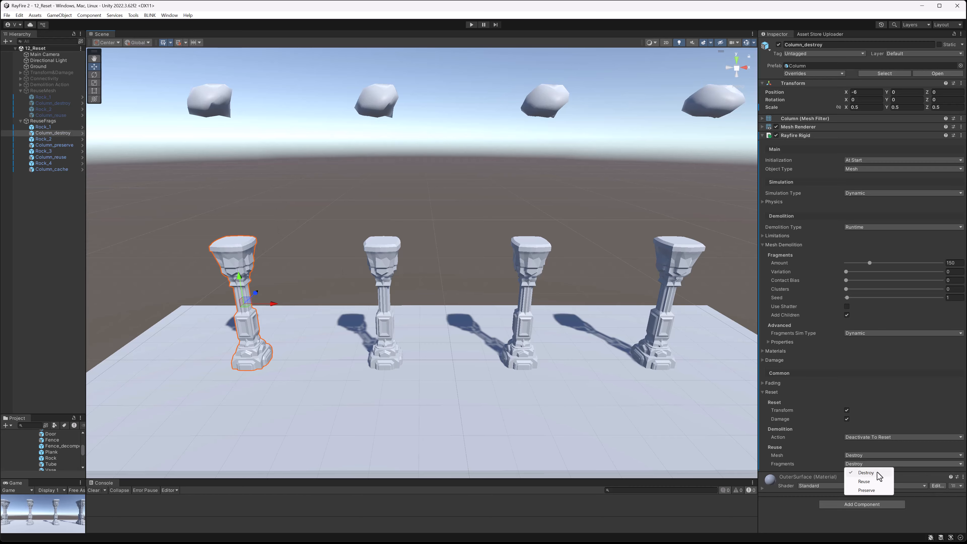
pyautogui.click(268, 243)
pyautogui.moveTo(268, 243); pyautogui.dragTo(370, 274, button='middle')
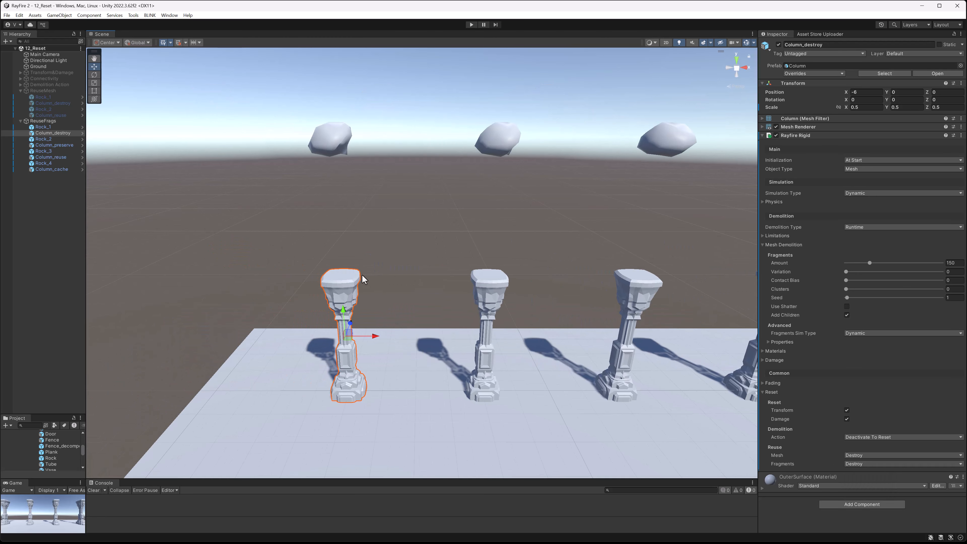
# - Run the scene and initialize Rock_1 in the ReuseFrags group so it falls and breaks Column_destroy
pyautogui.keyDown('shift'); pyautogui.click(337, 141); pyautogui.keyUp('shift')
pyautogui.click(472, 25)
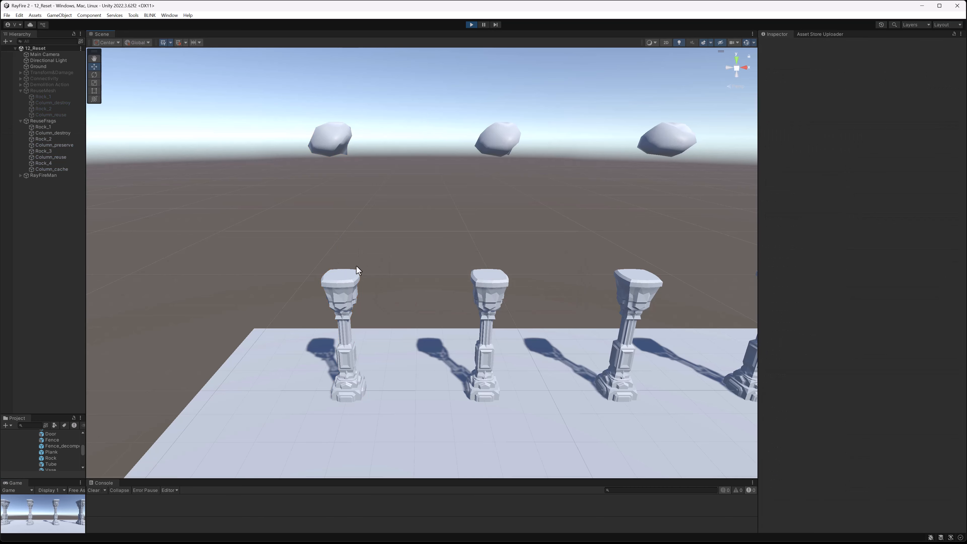
pyautogui.click(334, 145)
pyautogui.click(840, 129)
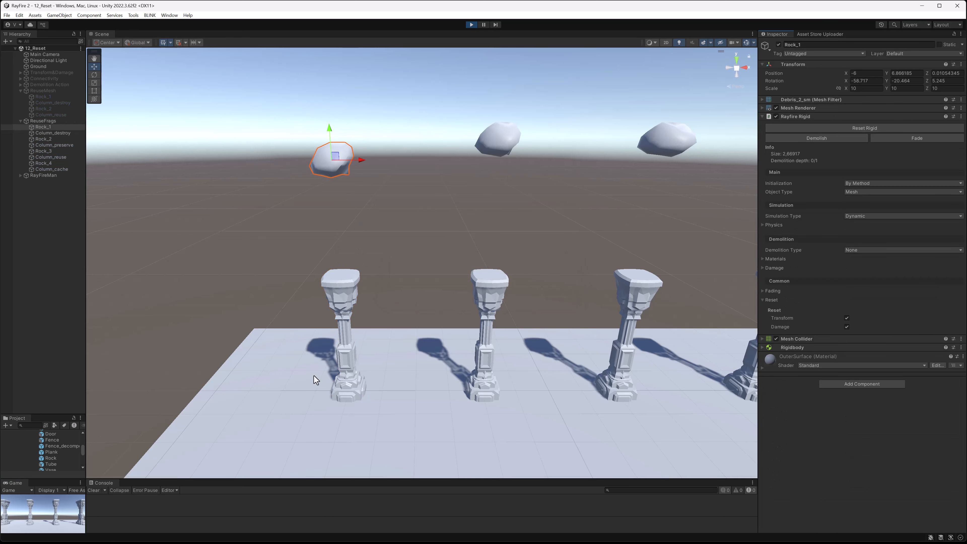
pyautogui.scroll(3, 309, 381)
pyautogui.moveTo(307, 383); pyautogui.dragTo(369, 277, button='middle')
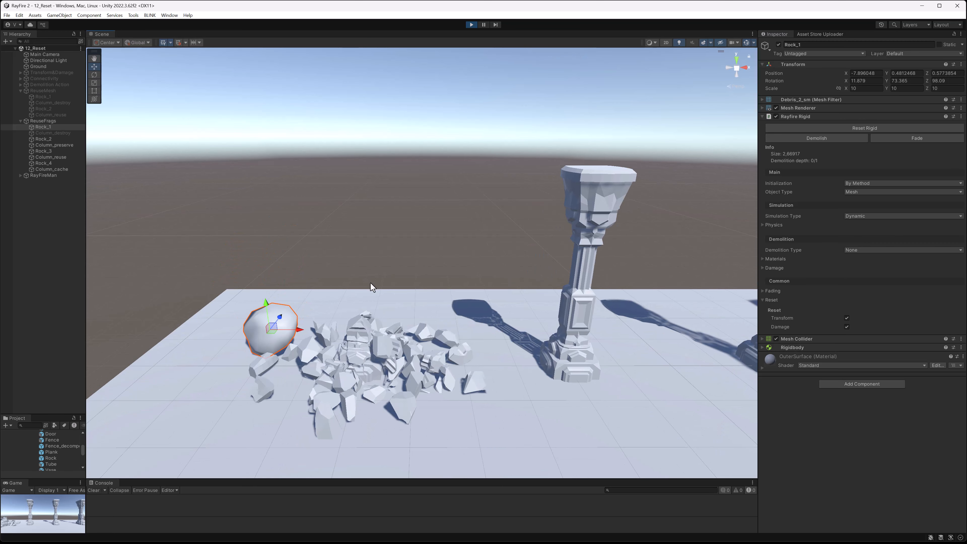
# - Add Column_destroy to the Rock_1 selection and reset both repeatedly, letting the column break each time
pyautogui.keyDown('ctrl'); pyautogui.click(53, 133); pyautogui.keyUp('ctrl')
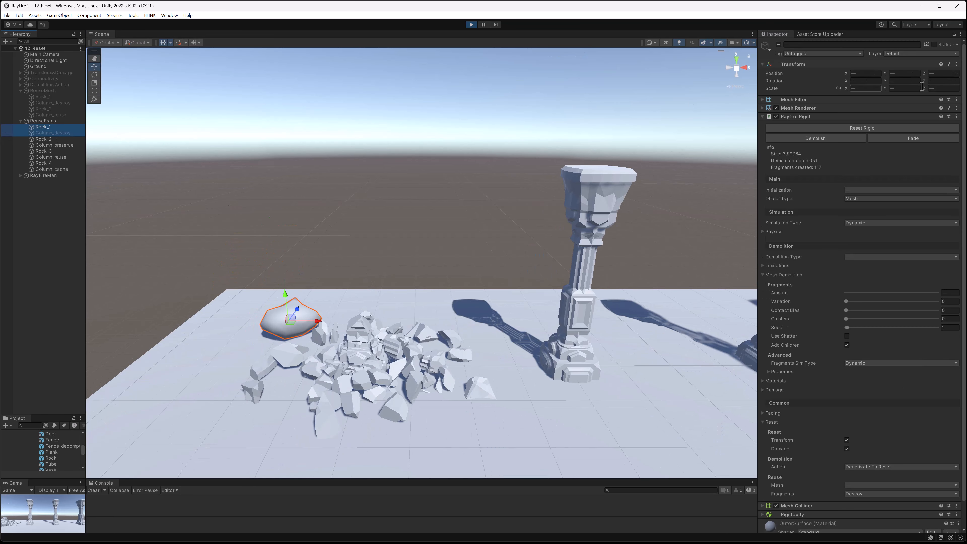
pyautogui.click(885, 127)
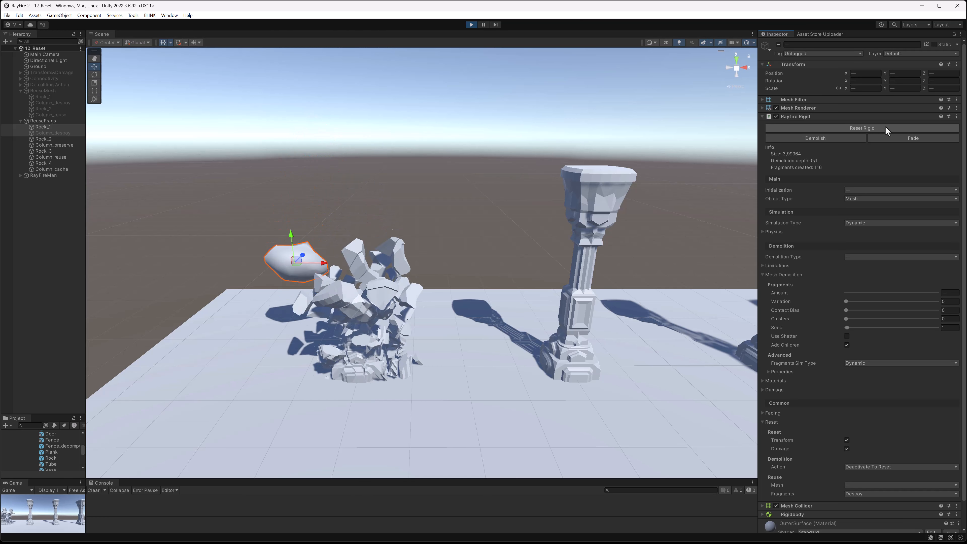
pyautogui.click(884, 127)
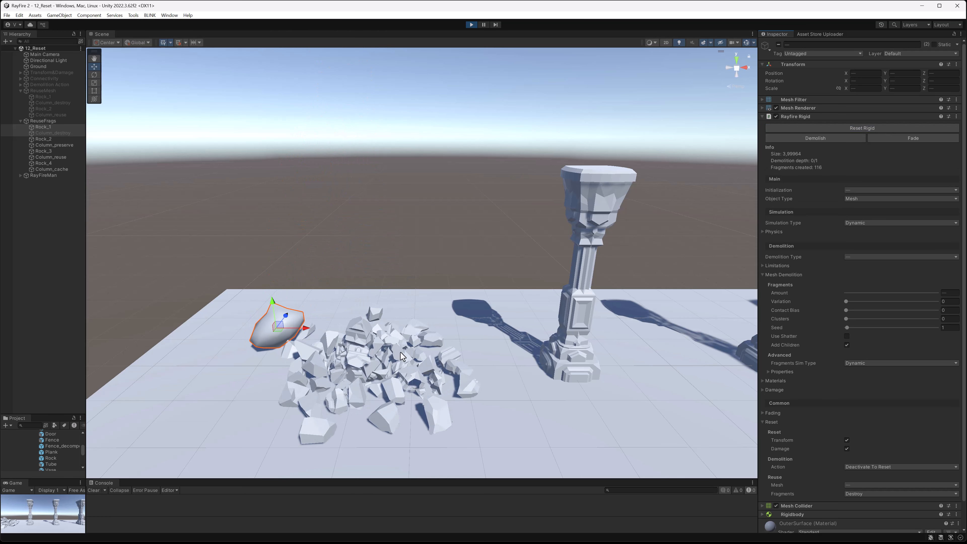
pyautogui.click(823, 128)
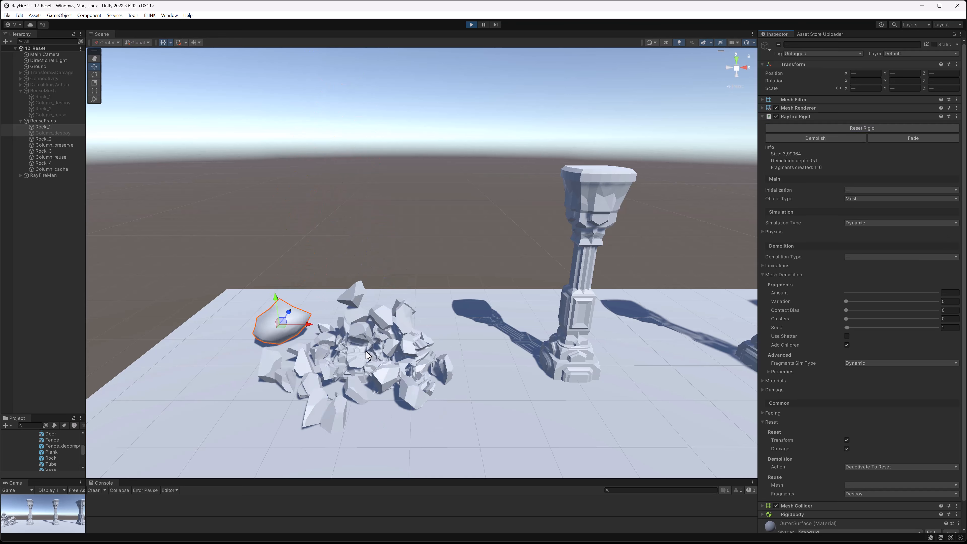
# - Check the Fragments reuse setting of Column_preserve and initialize Rock_2 above it so the column breaks
pyautogui.moveTo(524, 162); pyautogui.dragTo(385, 206, button='middle')
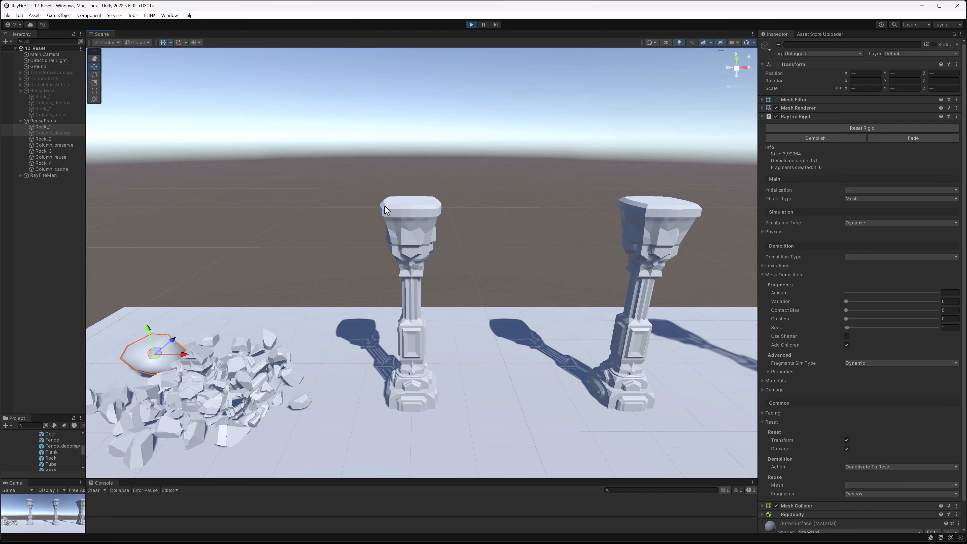
pyautogui.click(402, 213)
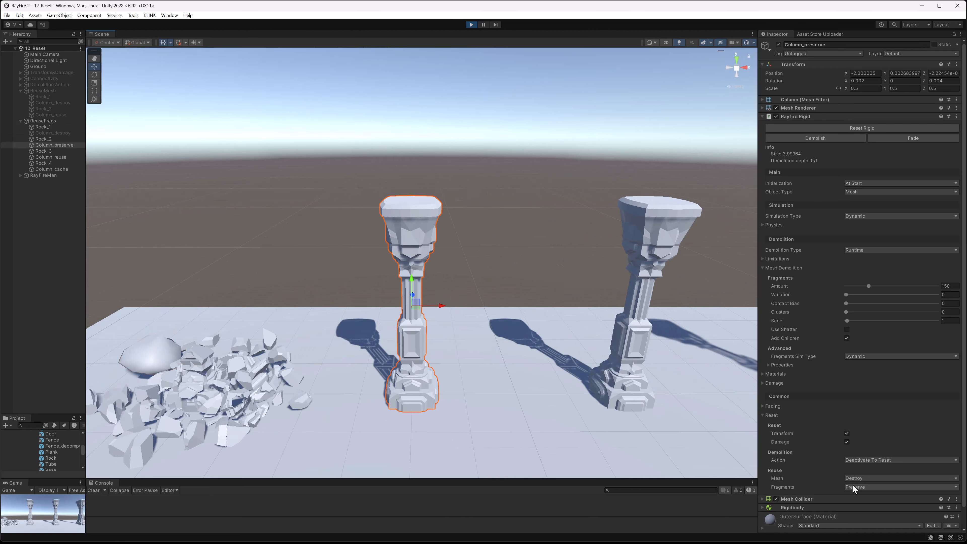
pyautogui.scroll(-4, 470, 231)
pyautogui.moveTo(449, 199); pyautogui.dragTo(438, 284, button='middle')
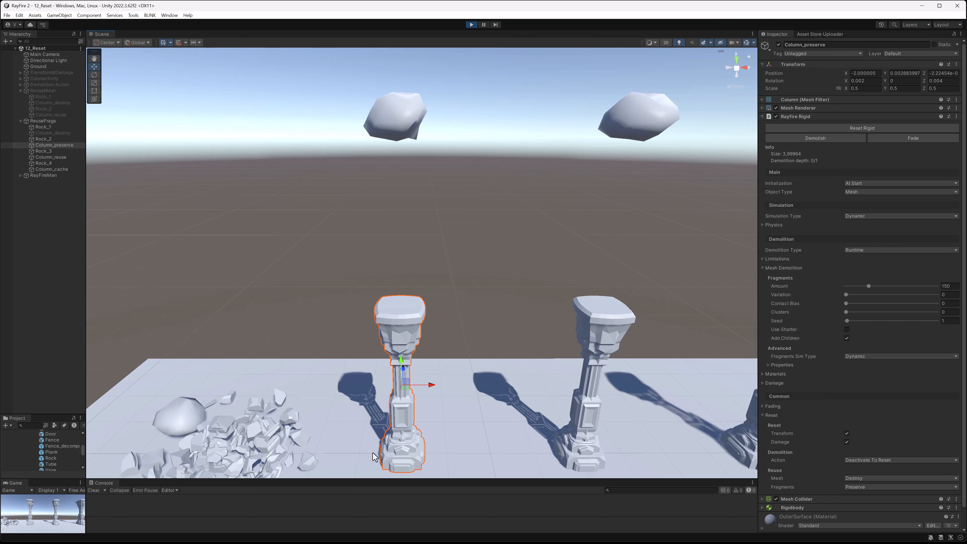
pyautogui.click(420, 108)
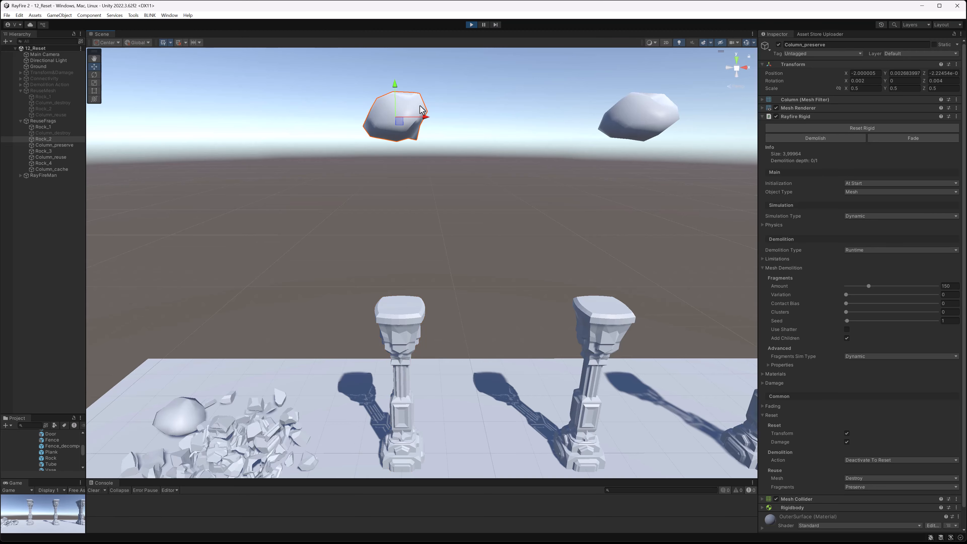
pyautogui.click(777, 130)
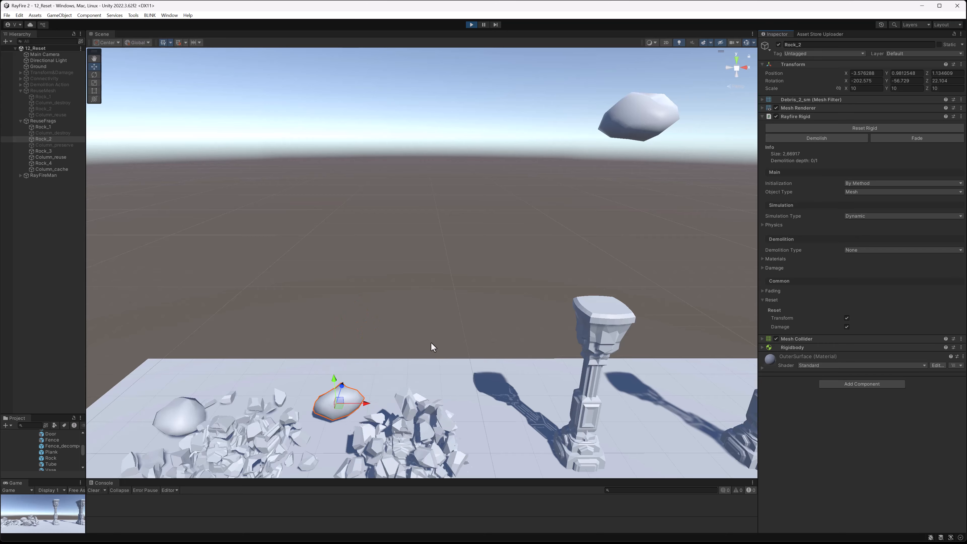
# - Reset Rock_2 and Column_preserve together repeatedly so the preserved fragments of every demolition pile up
pyautogui.moveTo(431, 345); pyautogui.dragTo(447, 250, button='middle')
pyautogui.scroll(1, 436, 284)
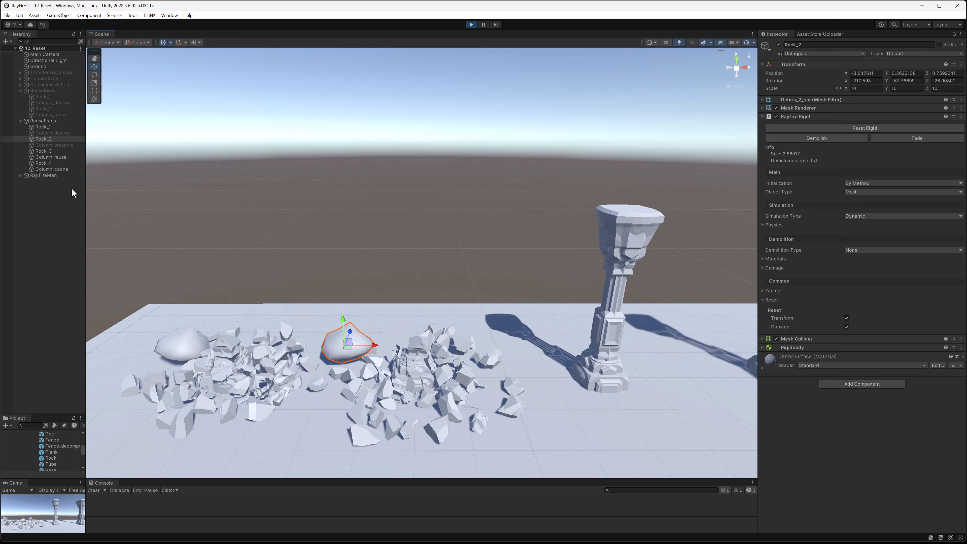
pyautogui.keyDown('ctrl'); pyautogui.click(46, 146); pyautogui.keyUp('ctrl')
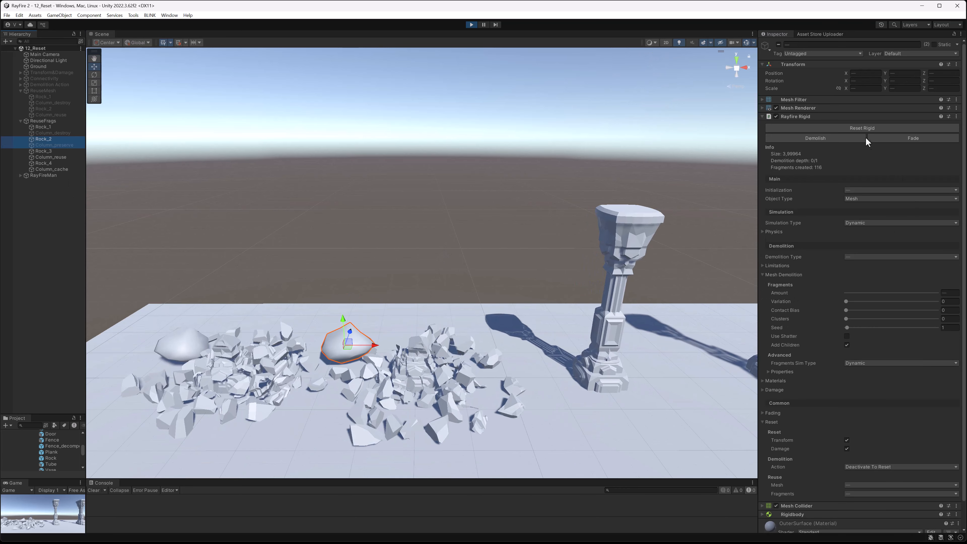
pyautogui.click(848, 127)
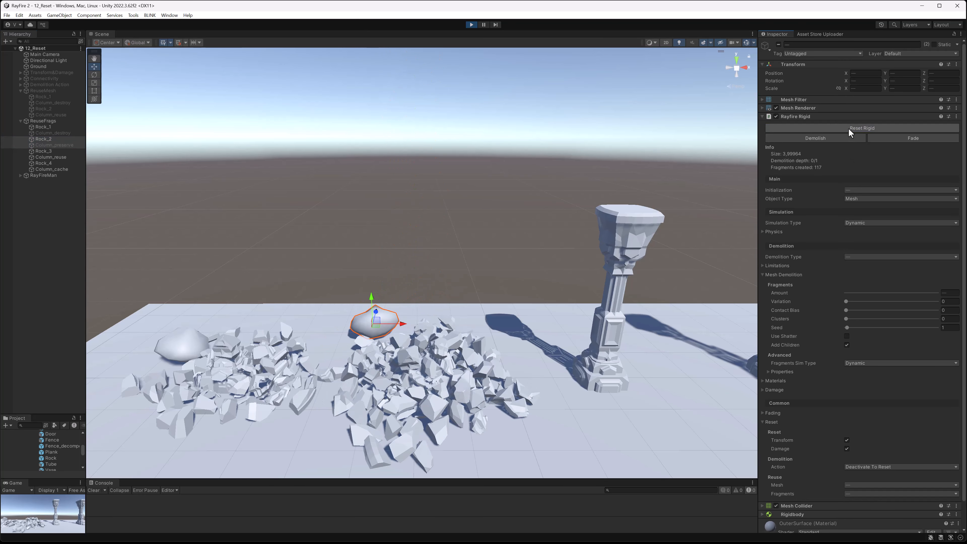
pyautogui.click(848, 128)
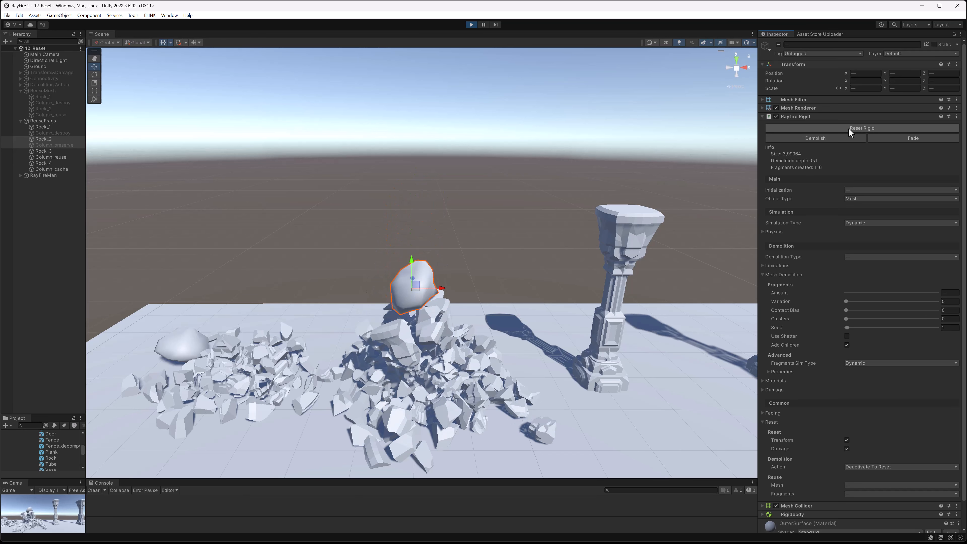
pyautogui.click(848, 128)
pyautogui.click(848, 128)
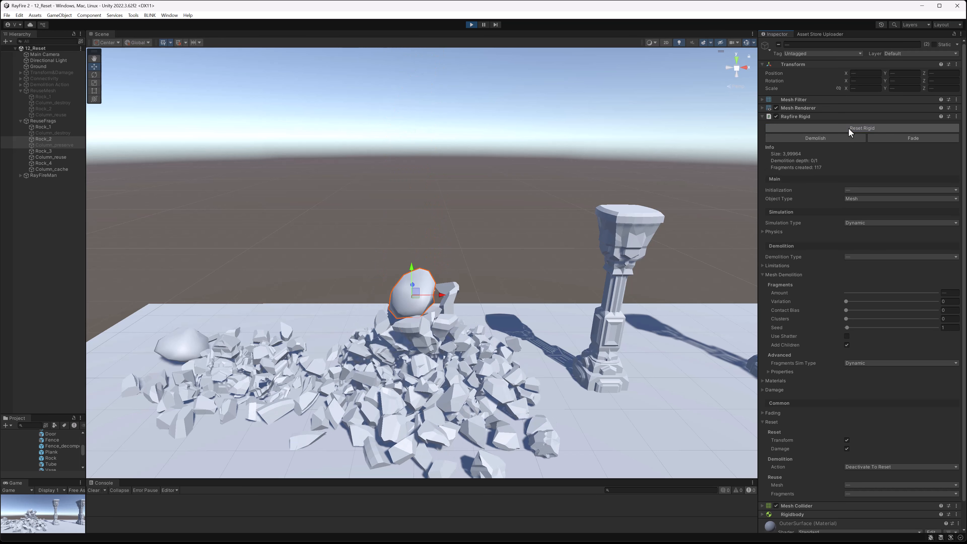
pyautogui.click(849, 127)
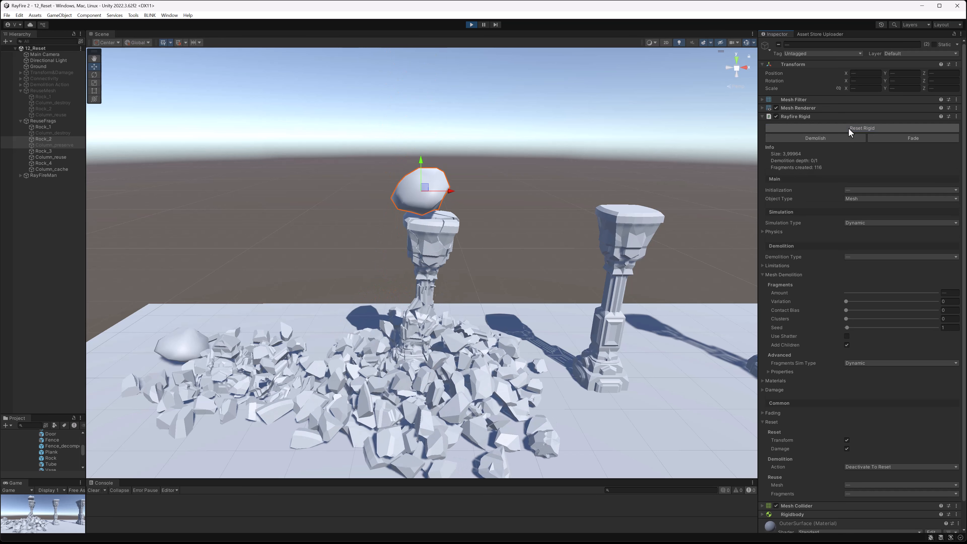
pyautogui.click(848, 128)
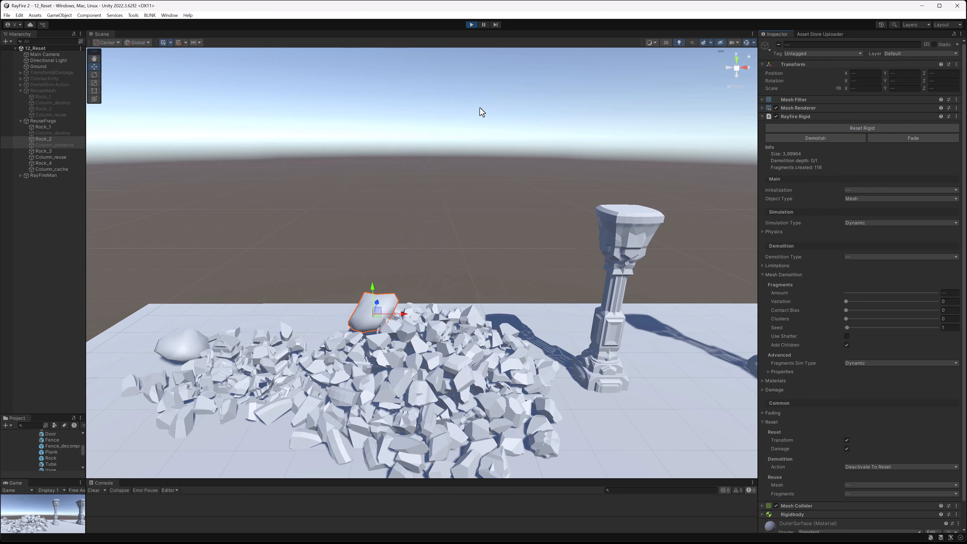
# - Restart Play mode and select Column_reuse in the ReuseFrags group to check its Fragments reuse setting
pyautogui.click(472, 24)
pyautogui.click(639, 224)
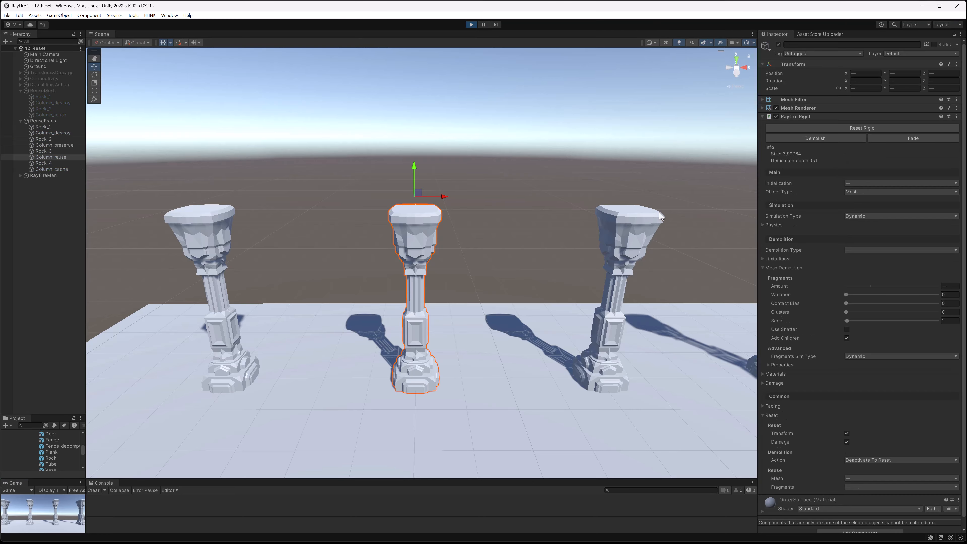
pyautogui.moveTo(644, 217); pyautogui.dragTo(477, 209, button='middle')
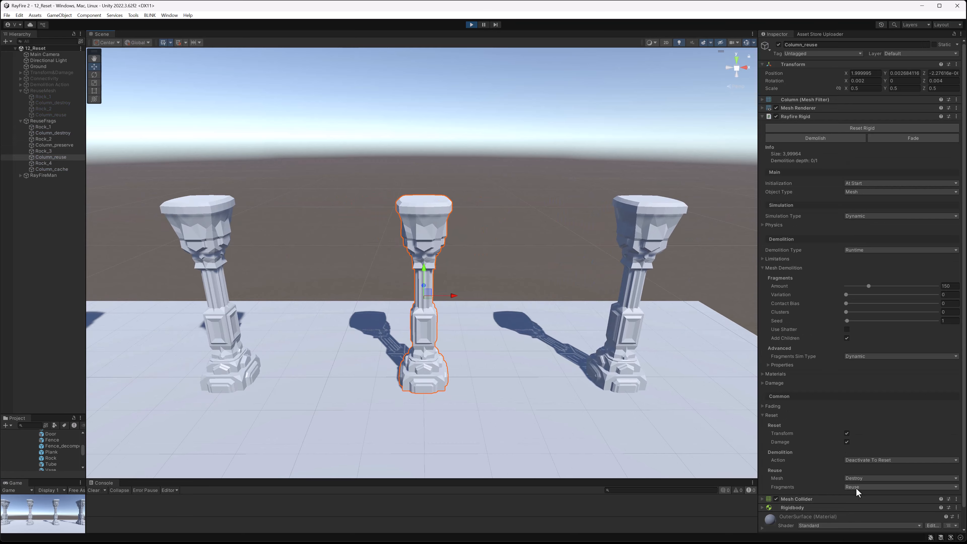
# - Initialize Rock_3 above Column_reuse so it falls and breaks the column
pyautogui.moveTo(446, 150); pyautogui.dragTo(455, 183, button='middle')
pyautogui.scroll(-3, 484, 149)
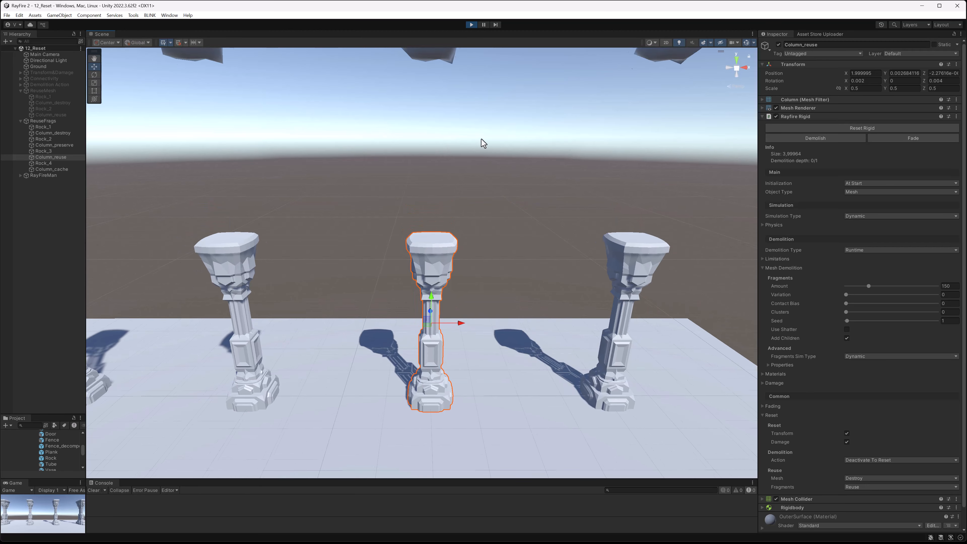
pyautogui.click(451, 62)
pyautogui.click(864, 128)
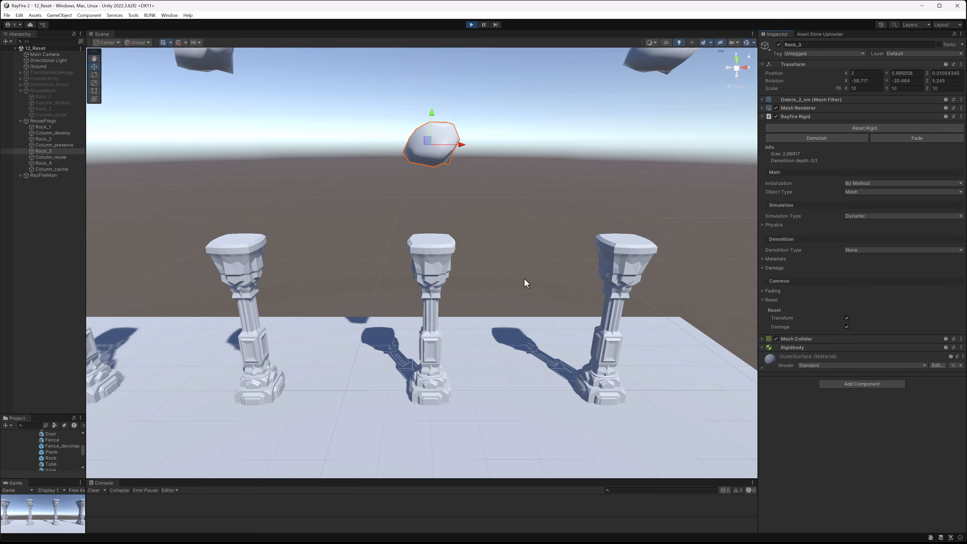
pyautogui.scroll(3, 479, 284)
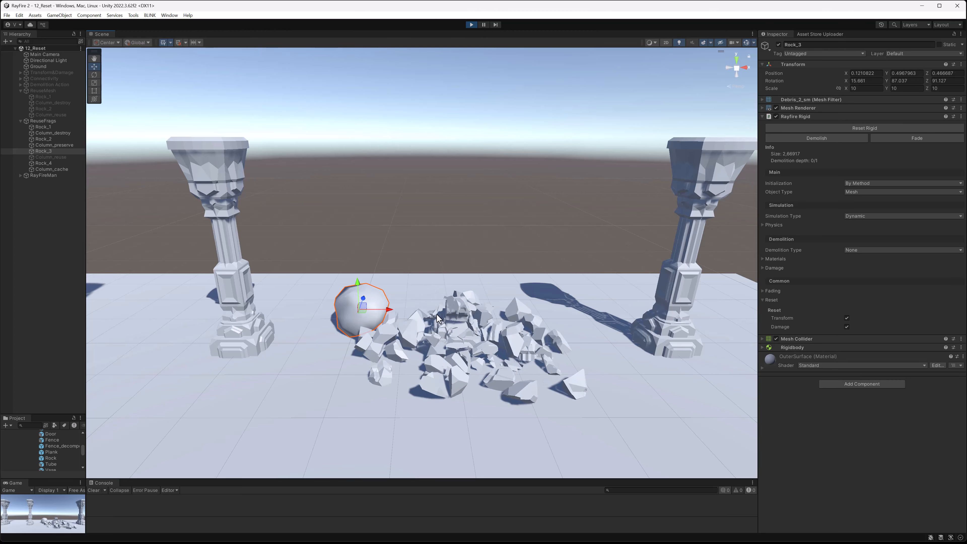
pyautogui.scroll(3, 461, 334)
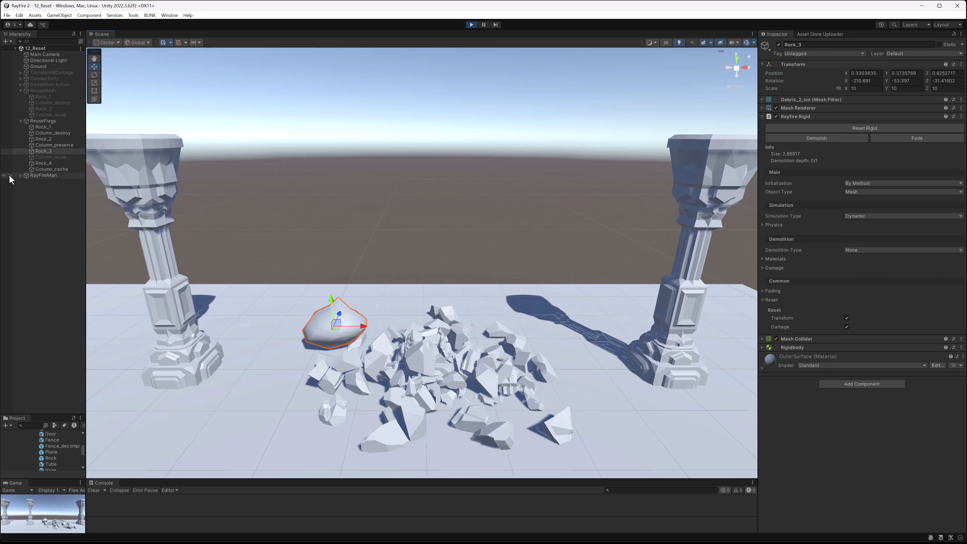
# - Add Column_reuse to the Rock_3 selection, reset both so the column breaks again, and reset them once more
pyautogui.keyDown('ctrl'); pyautogui.click(39, 158); pyautogui.keyUp('ctrl')
pyautogui.scroll(-4, 281, 166)
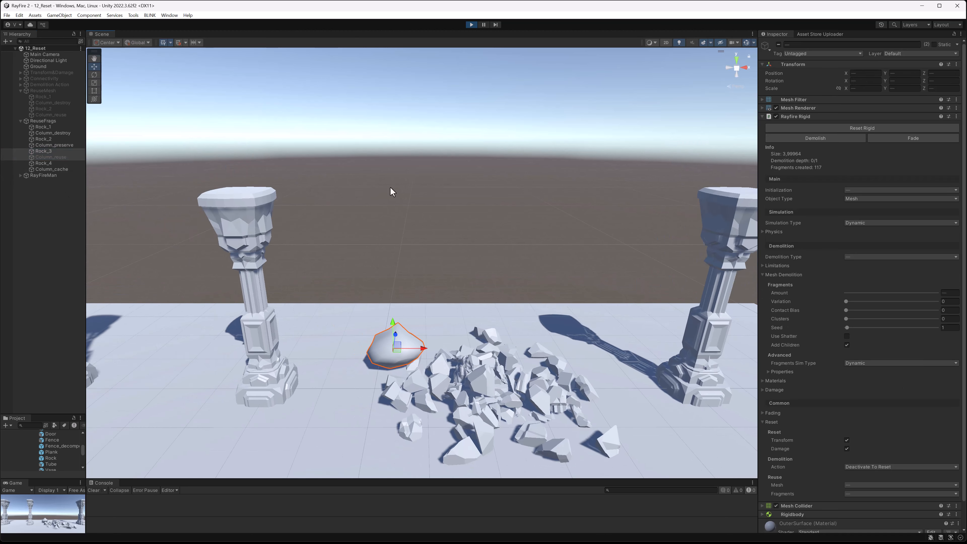
pyautogui.click(780, 127)
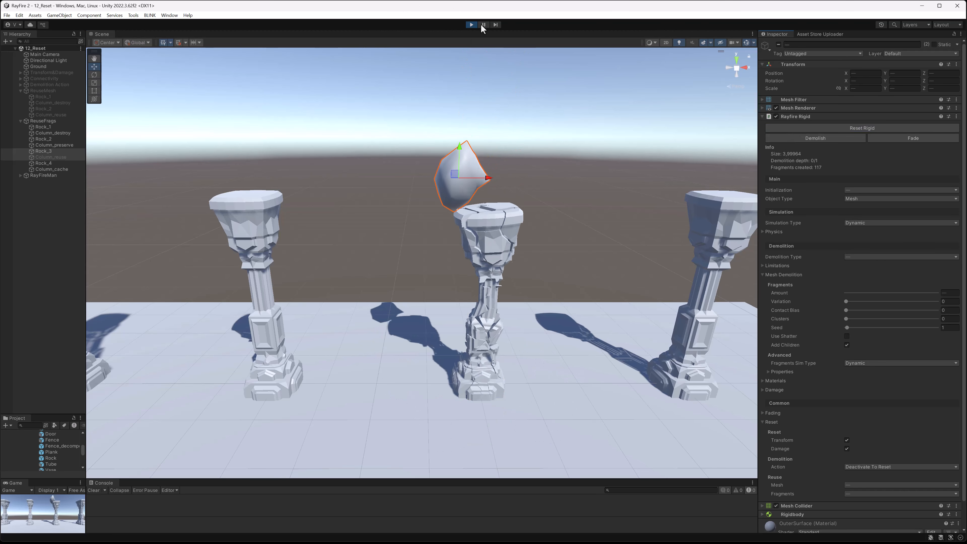
pyautogui.click(837, 128)
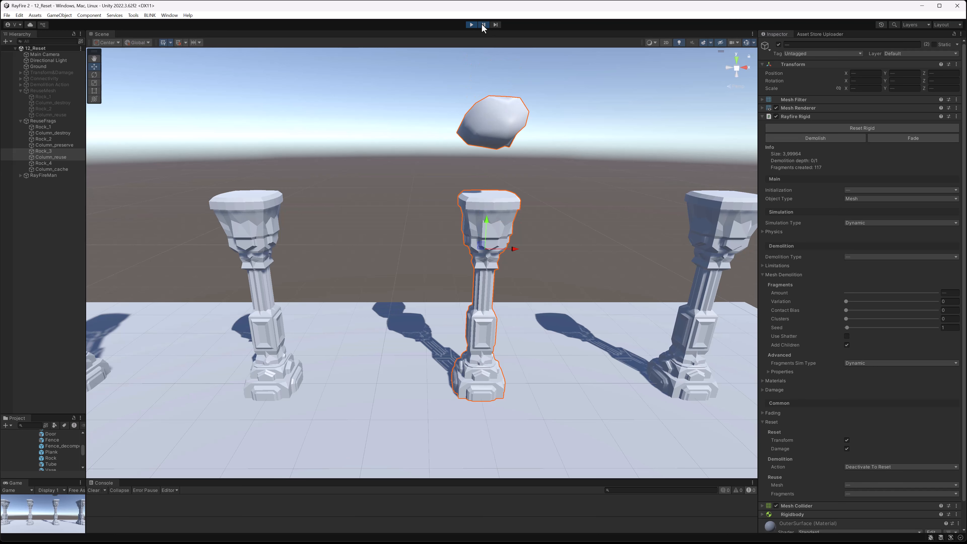
# - With the simulation paused, inspect Column_reuse_frags under RayFireMan's Storage_Fragments, and resume to watch the stored fragments being reused
pyautogui.click(20, 176)
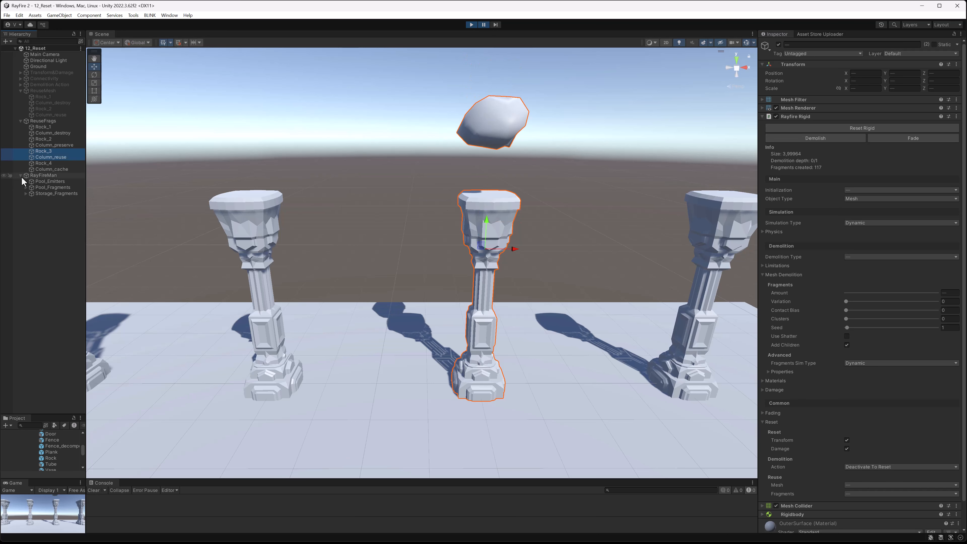
pyautogui.click(25, 193)
pyautogui.click(56, 200)
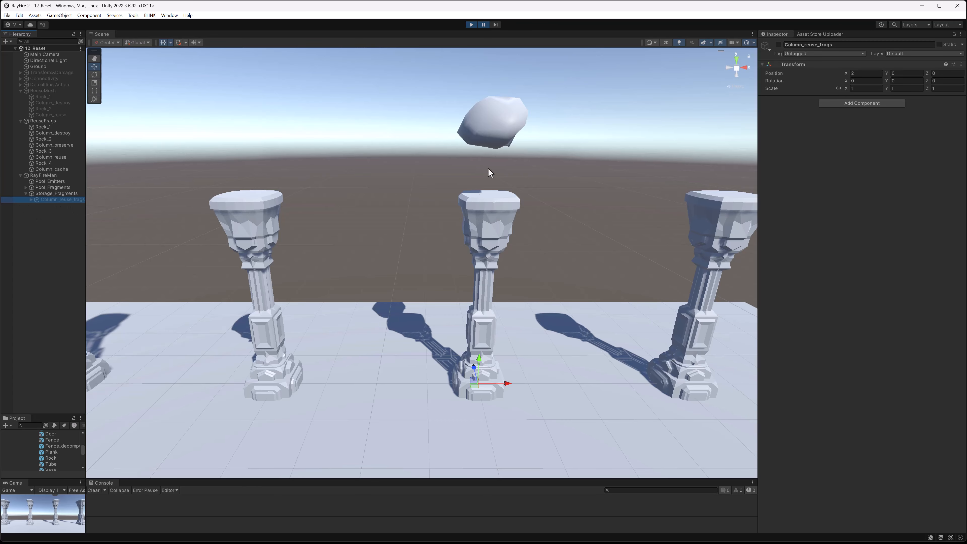
pyautogui.click(483, 25)
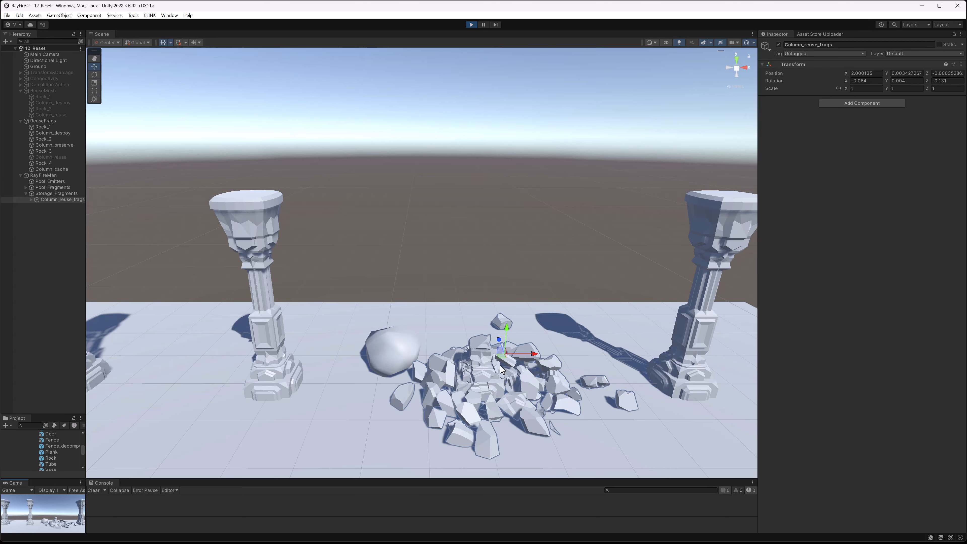
pyautogui.moveTo(482, 360); pyautogui.dragTo(409, 365, button='middle')
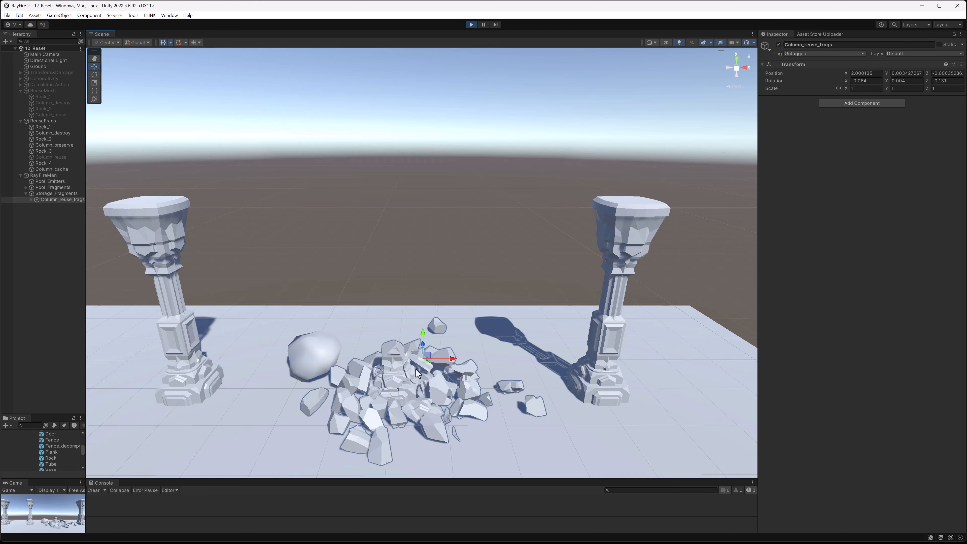
# - Reselect Rock_3 and Column_reuse and reset both repeatedly, letting the column break with the same fragments each time
pyautogui.click(47, 153)
pyautogui.keyDown('shift'); pyautogui.click(48, 156); pyautogui.keyUp('shift')
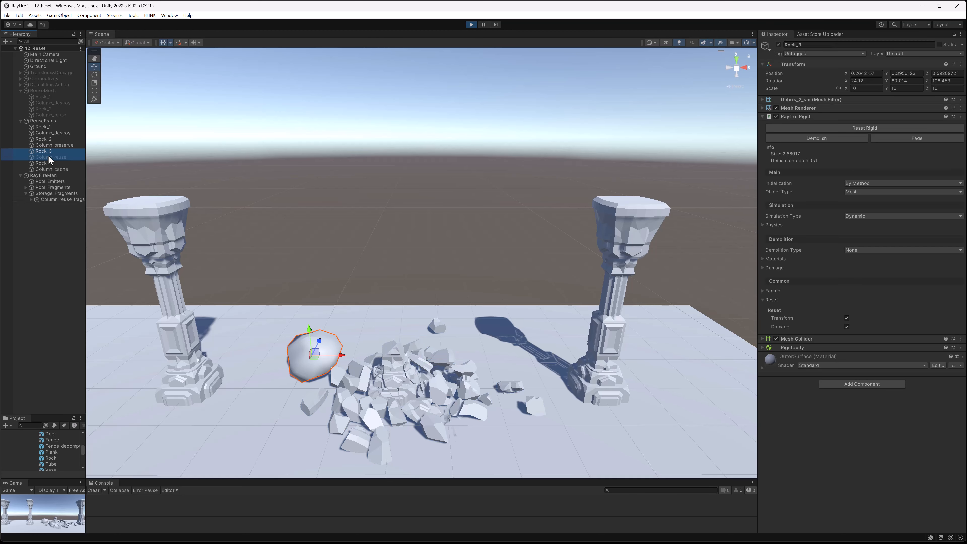
pyautogui.click(837, 127)
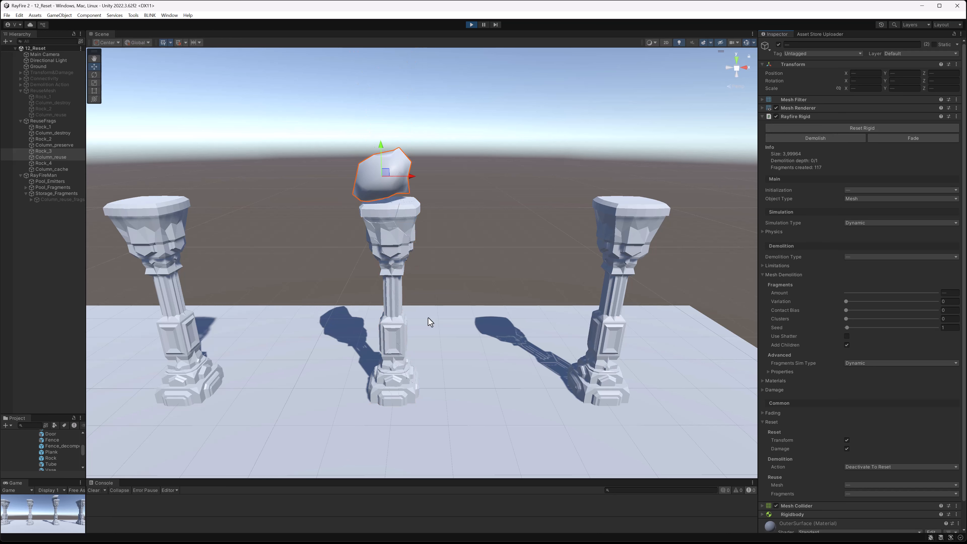
pyautogui.click(872, 128)
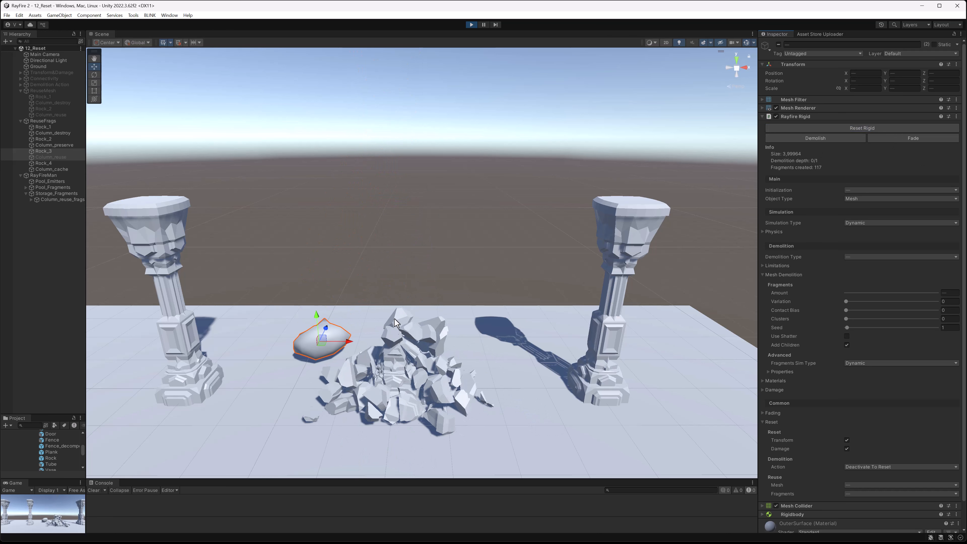
pyautogui.click(859, 128)
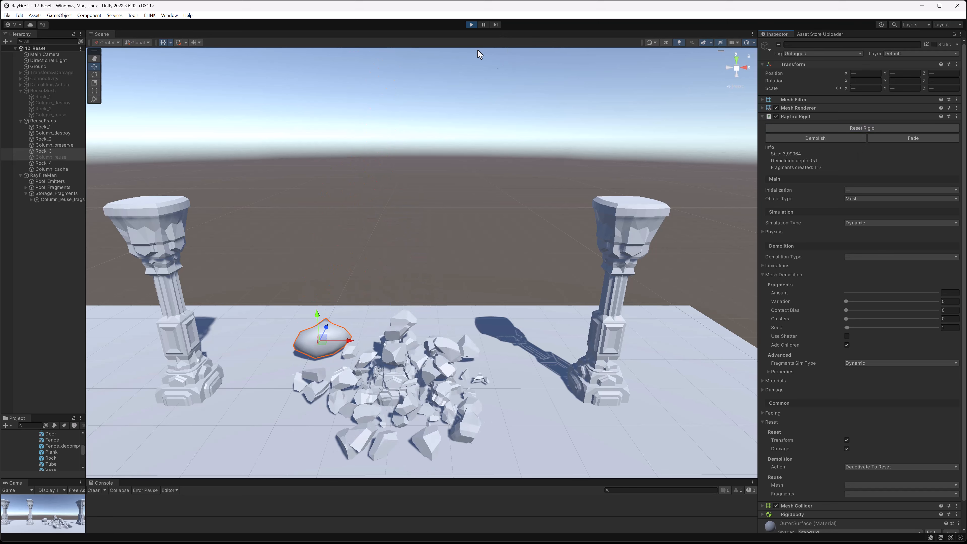
# - Exit Play mode, select Column_cache and expand its advanced Mesh Demolition properties to examine the Runtime Caching settings
pyautogui.click(471, 24)
pyautogui.click(482, 233)
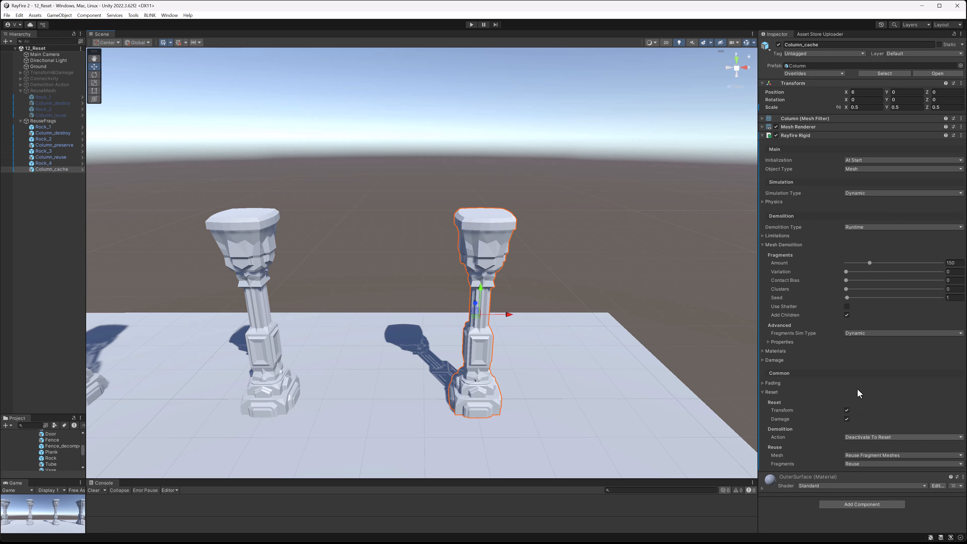
pyautogui.click(783, 341)
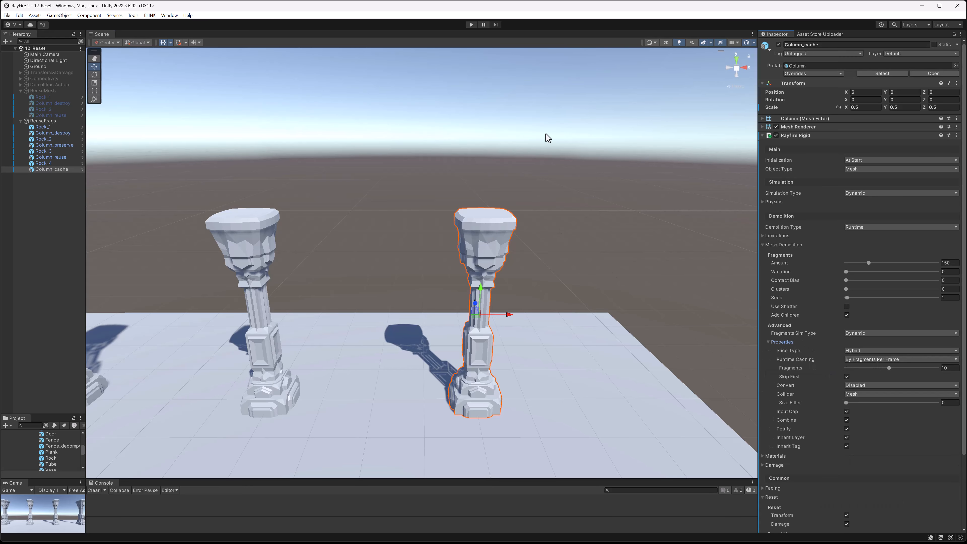
pyautogui.moveTo(544, 136); pyautogui.dragTo(484, 120, button='middle')
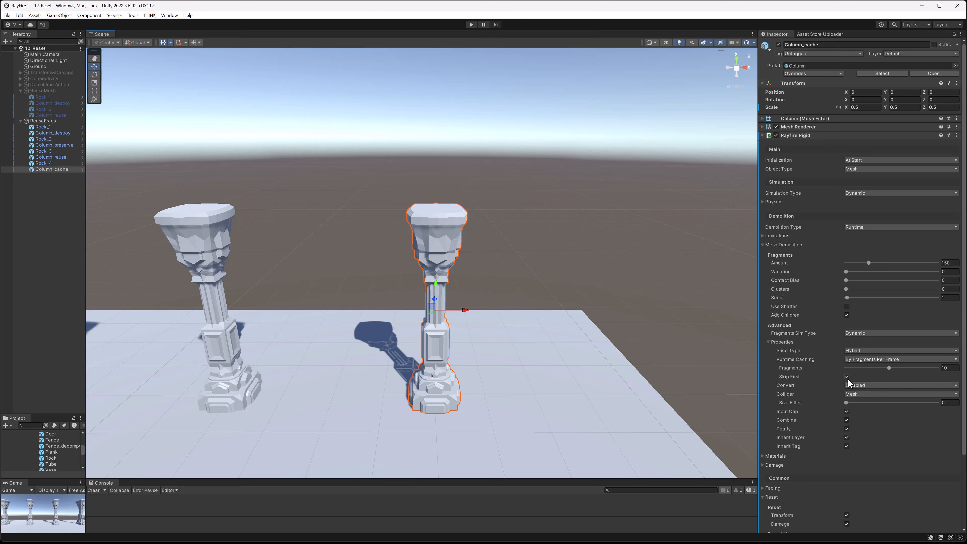
# - Run the scene and demolish Column_cache once so its fragment meshes get cached
pyautogui.click(949, 262)
pyautogui.click(471, 25)
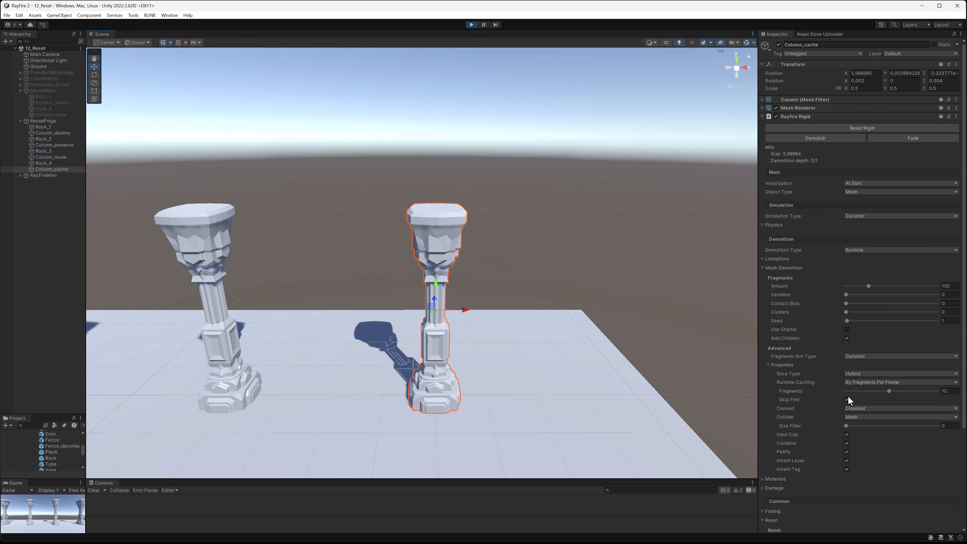
pyautogui.click(818, 139)
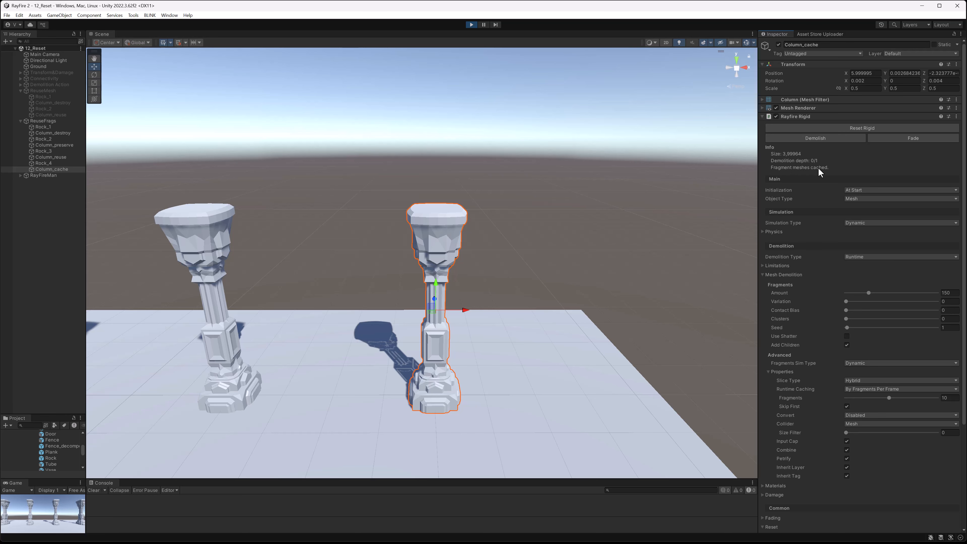
# - Initialize Rock_4 above Column_cache so it falls and breaks the column into its cached fragments
pyautogui.scroll(-5, 464, 169)
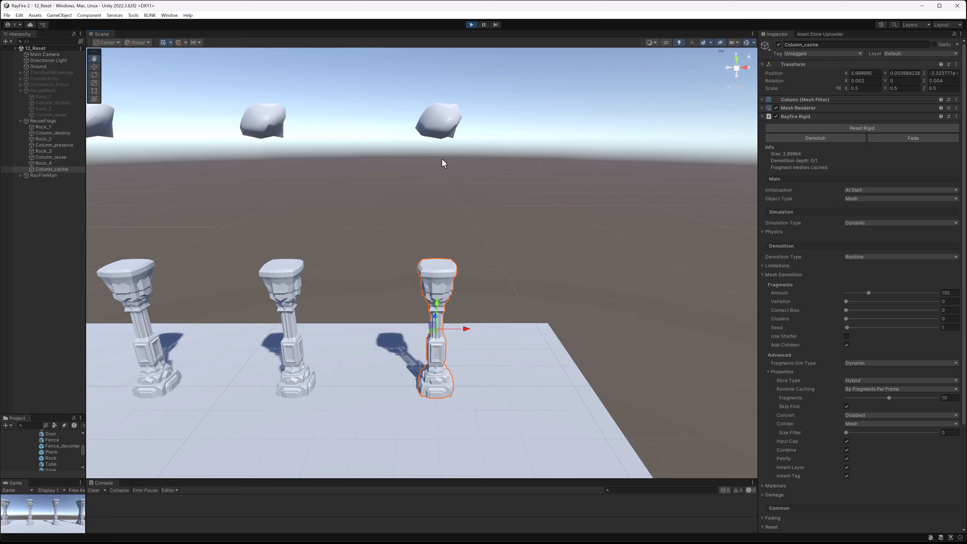
pyautogui.click(439, 121)
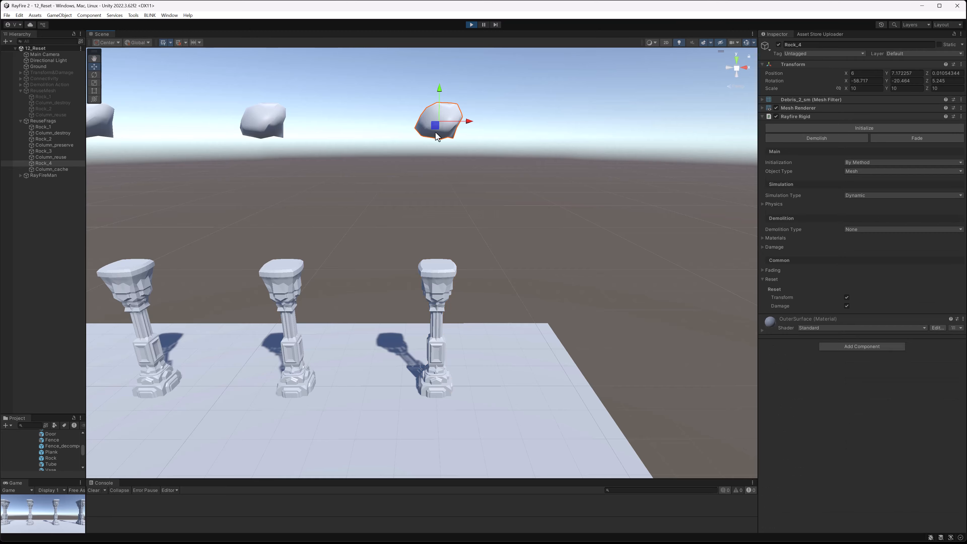
pyautogui.scroll(2, 426, 280)
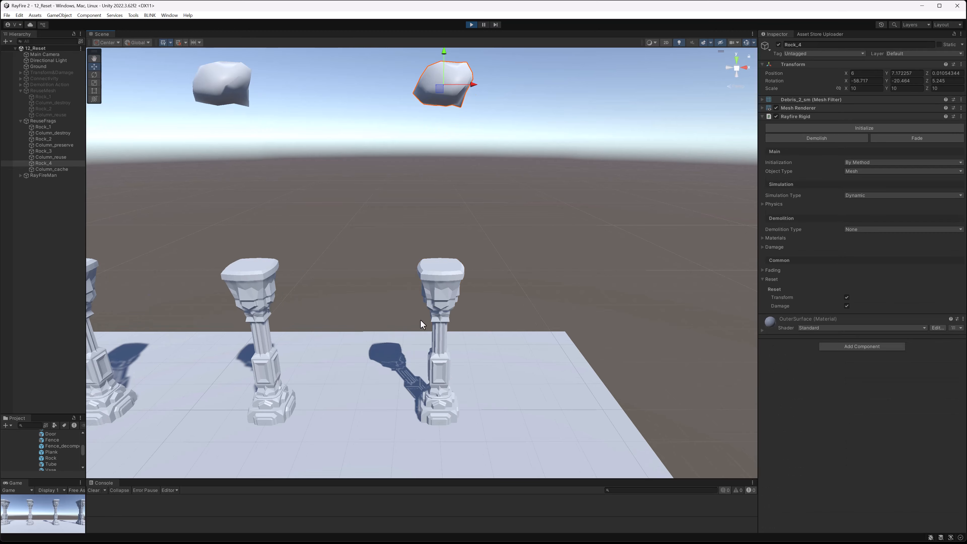
pyautogui.moveTo(458, 297); pyautogui.dragTo(436, 278, button='middle')
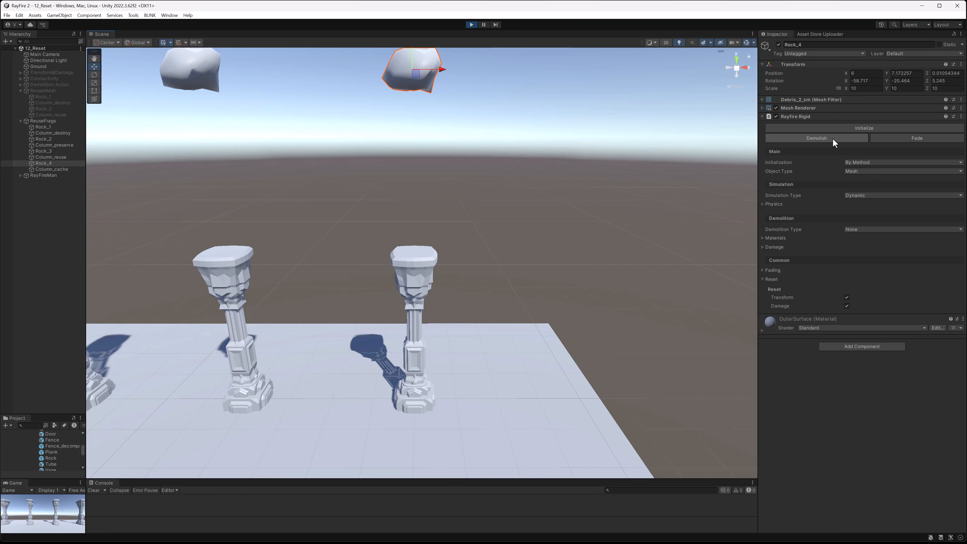
pyautogui.click(830, 127)
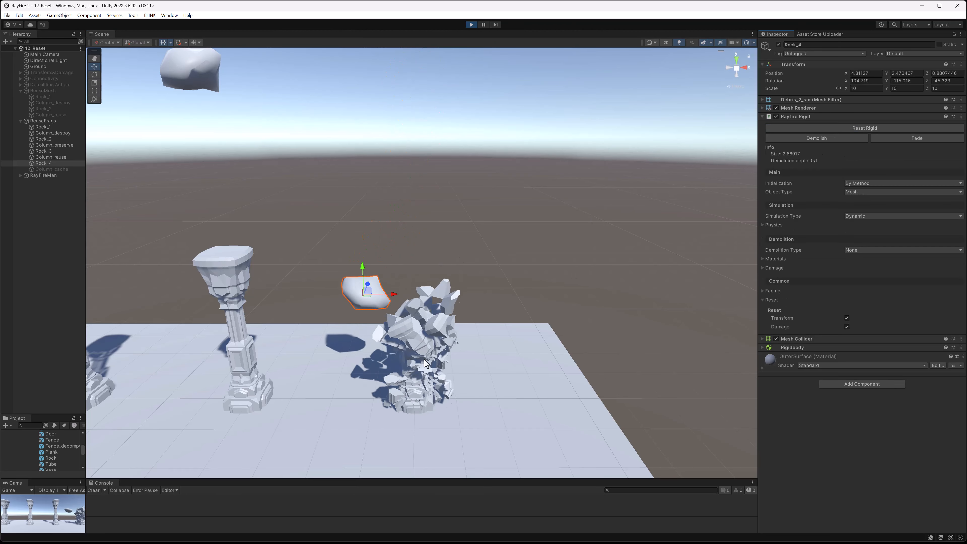
# - Add Column_cache to the Rock_4 selection and reset both so the column is demolished again
pyautogui.moveTo(409, 330); pyautogui.dragTo(421, 303, button='middle')
pyautogui.scroll(3, 422, 302)
pyautogui.keyDown('ctrl'); pyautogui.click(55, 170); pyautogui.keyUp('ctrl')
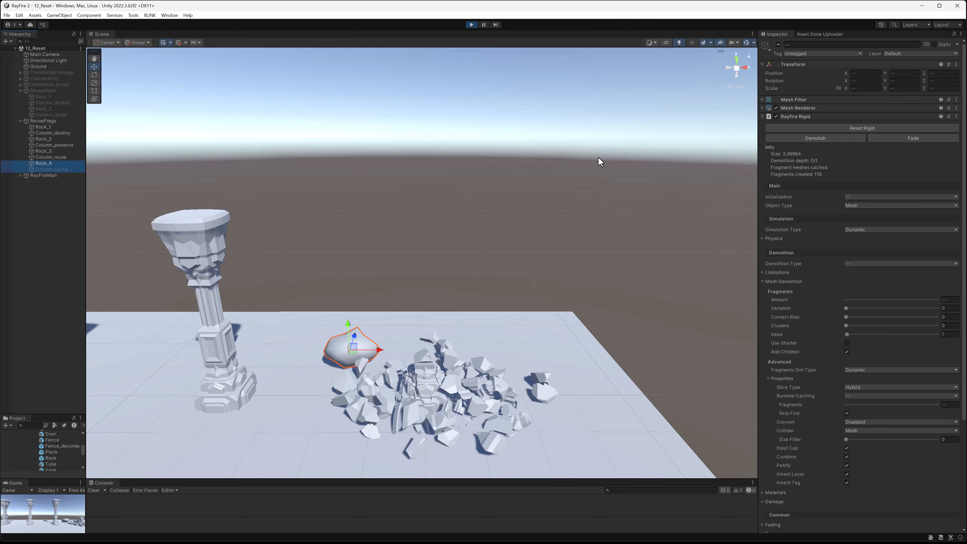
pyautogui.click(842, 129)
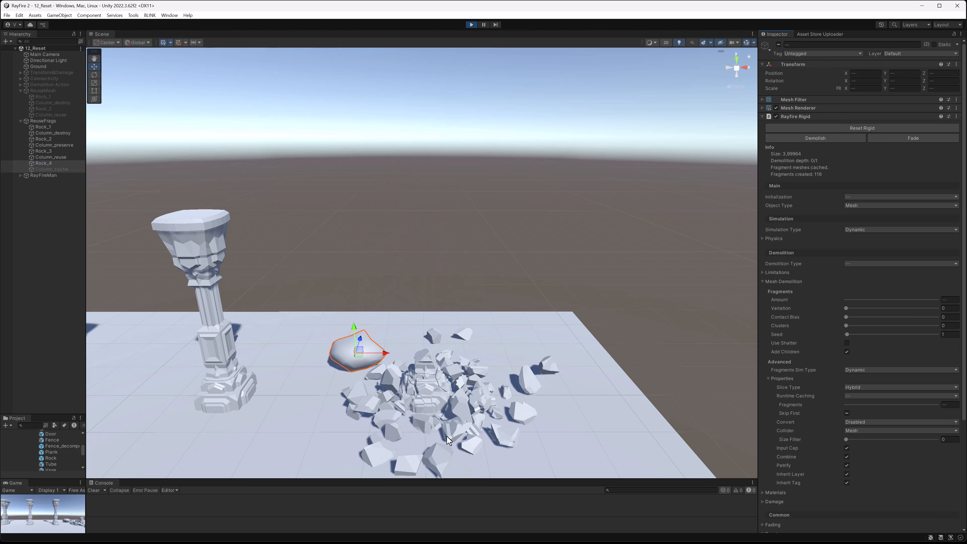
pyautogui.moveTo(442, 422); pyautogui.dragTo(435, 392, button='middle')
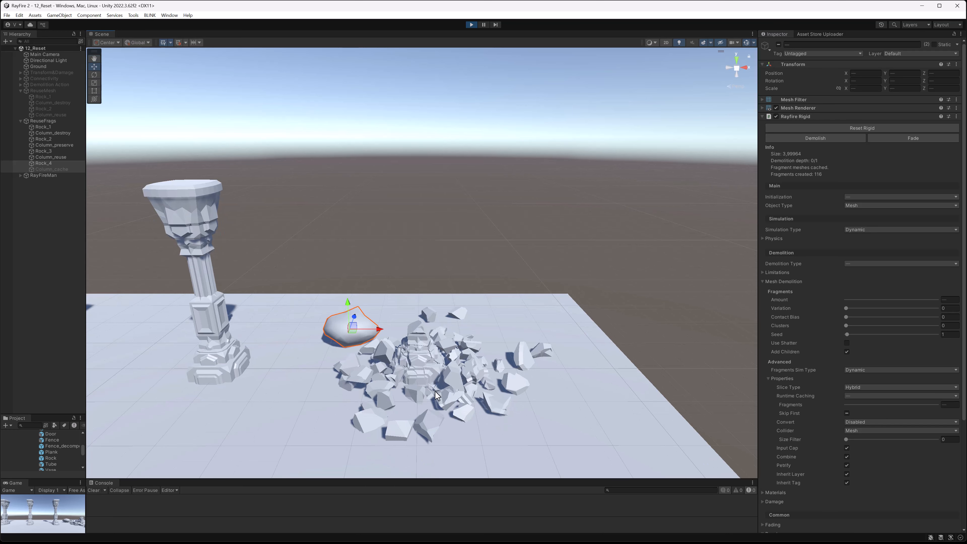
pyautogui.scroll(-3, 818, 445)
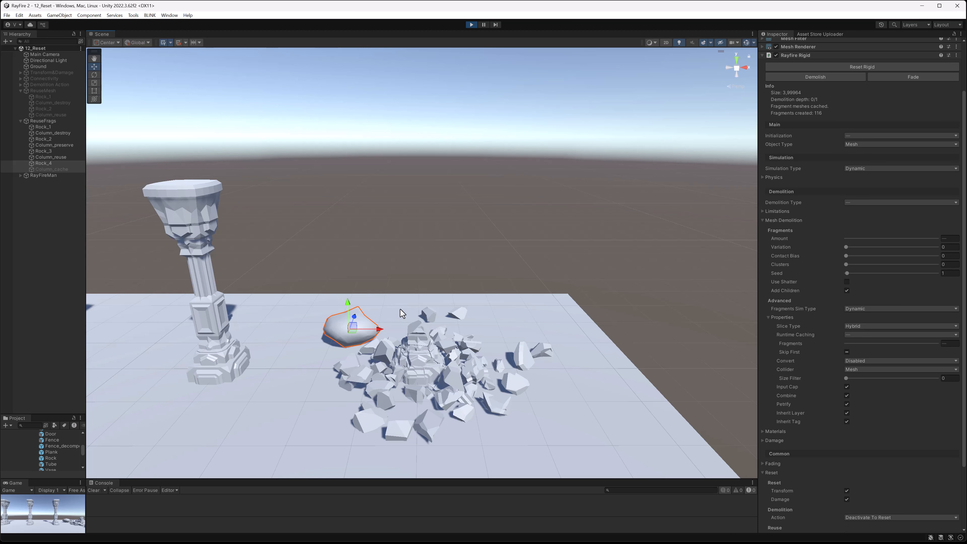
pyautogui.scroll(-3, 400, 309)
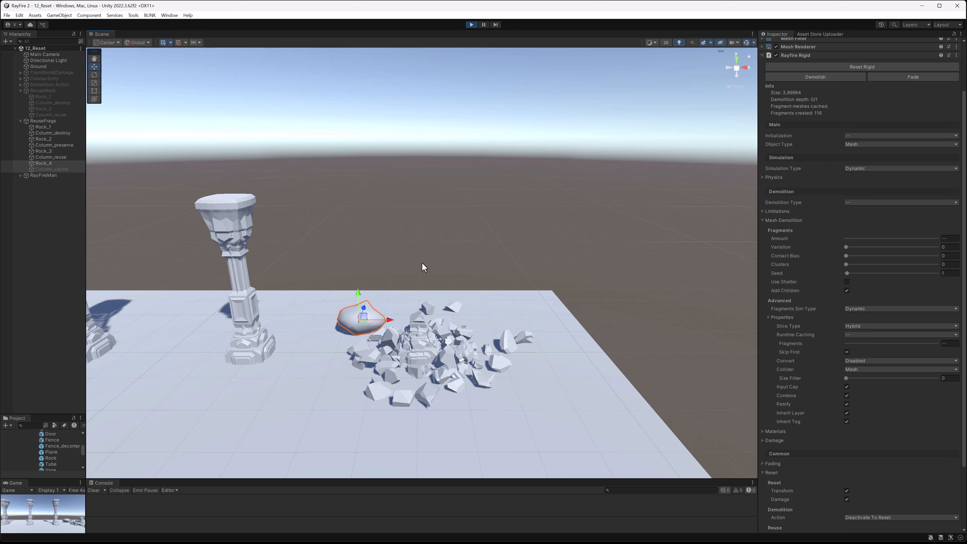